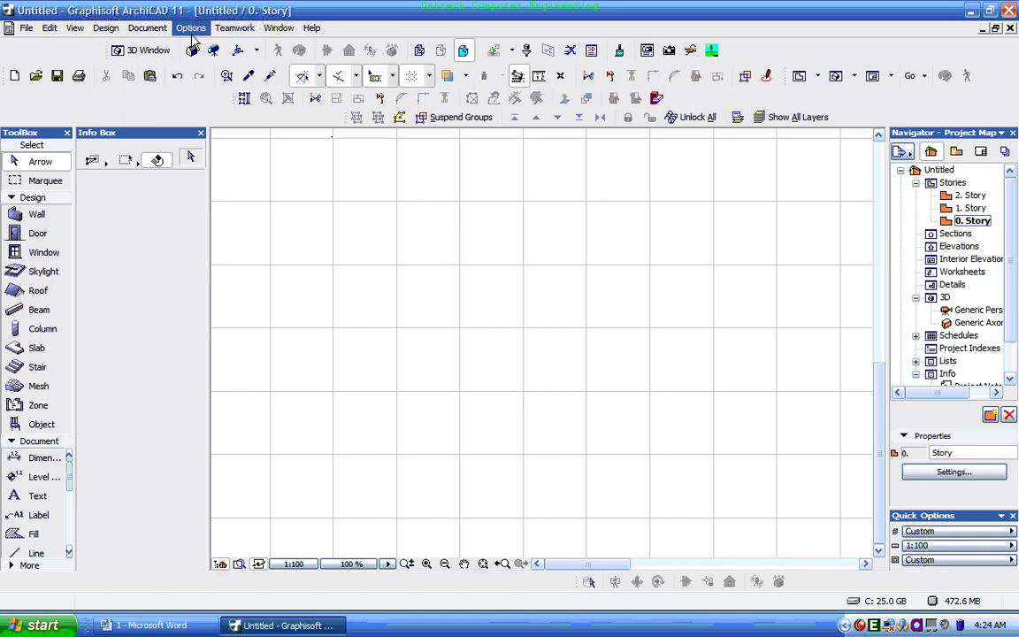
# Open the Grids & Background dialog from View > Grid Options.
pyautogui.click(77, 29)
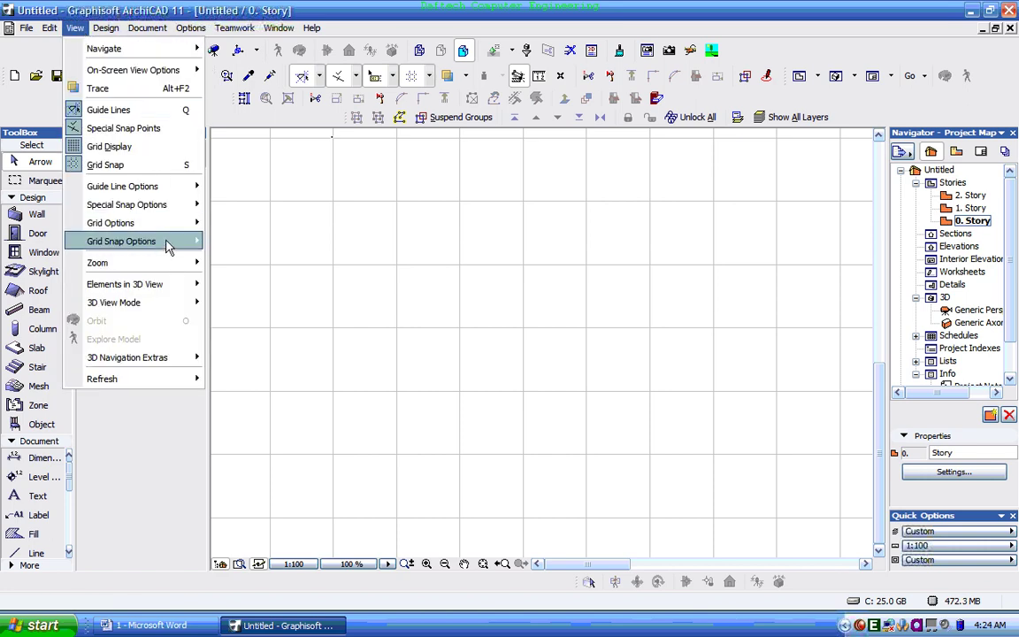
pyautogui.moveTo(163, 230)
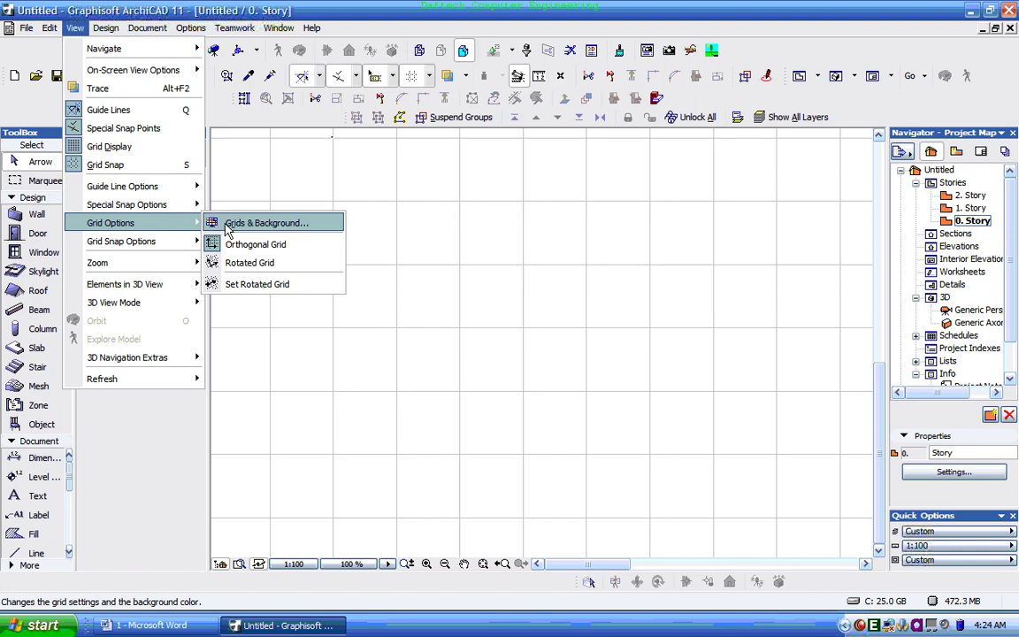
pyautogui.click(273, 223)
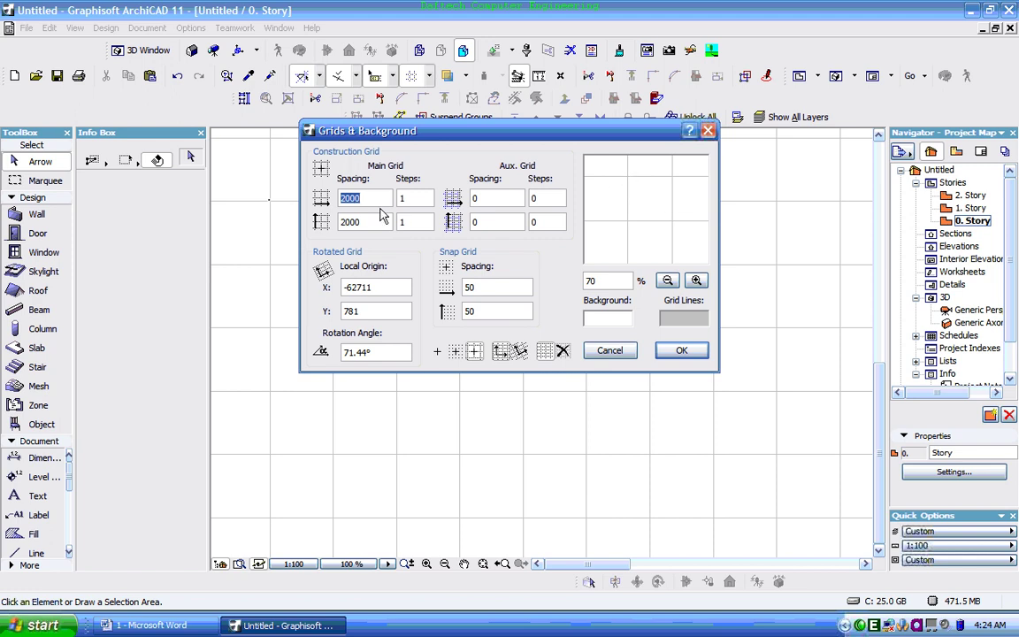
# Change both horizontal and vertical main grid spacing values from 2000 to 1000.
pyautogui.moveTo(366, 198); pyautogui.dragTo(338, 208)
pyautogui.write('1')
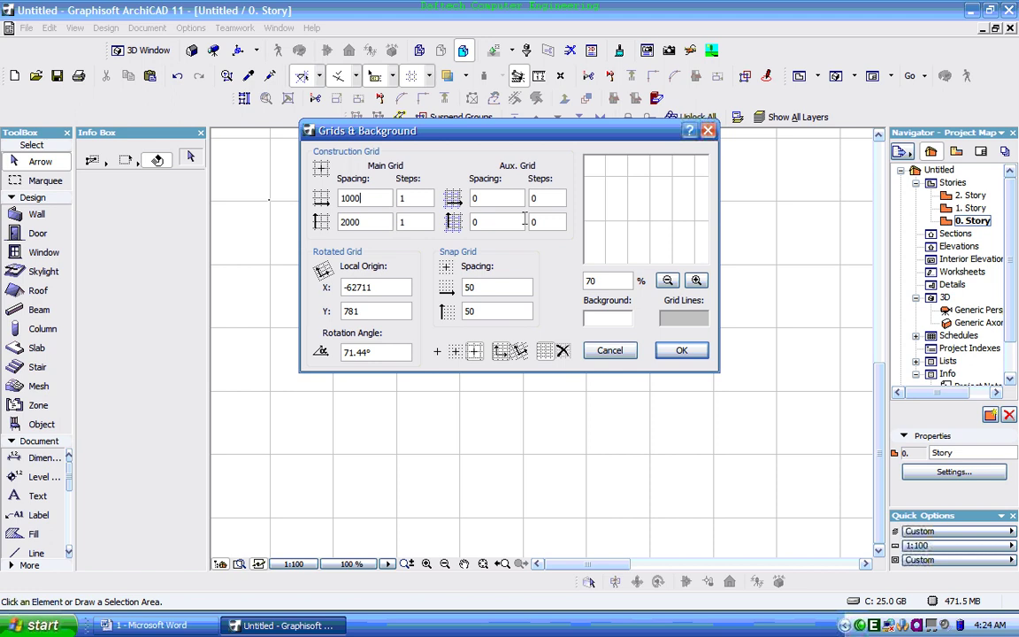
pyautogui.doubleClick(362, 222)
pyautogui.write('1')
pyautogui.click(500, 222)
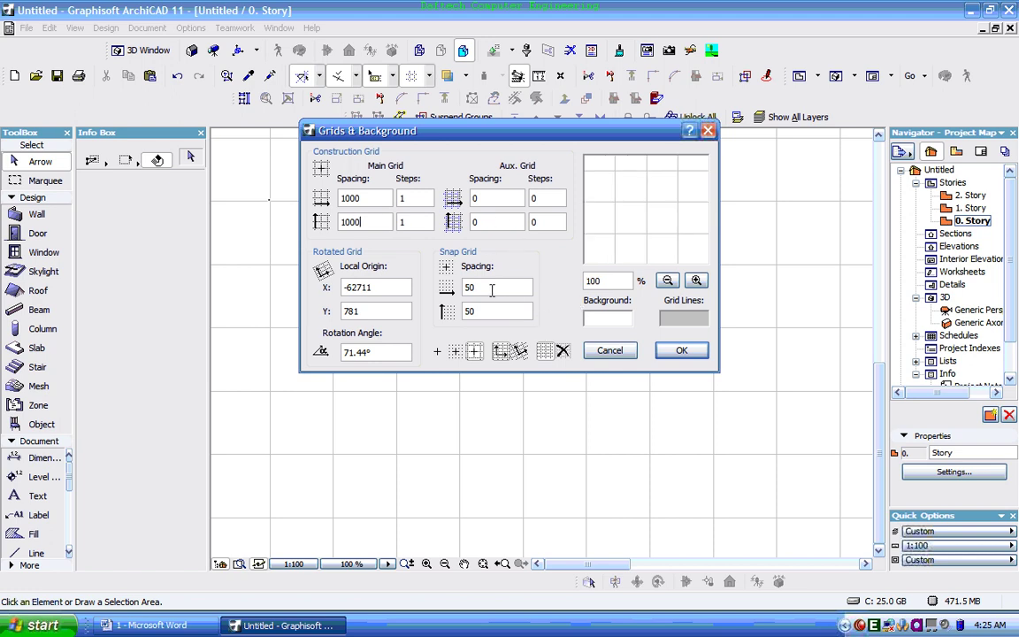
# Set the plan background colour to pink.
pyautogui.click(619, 321)
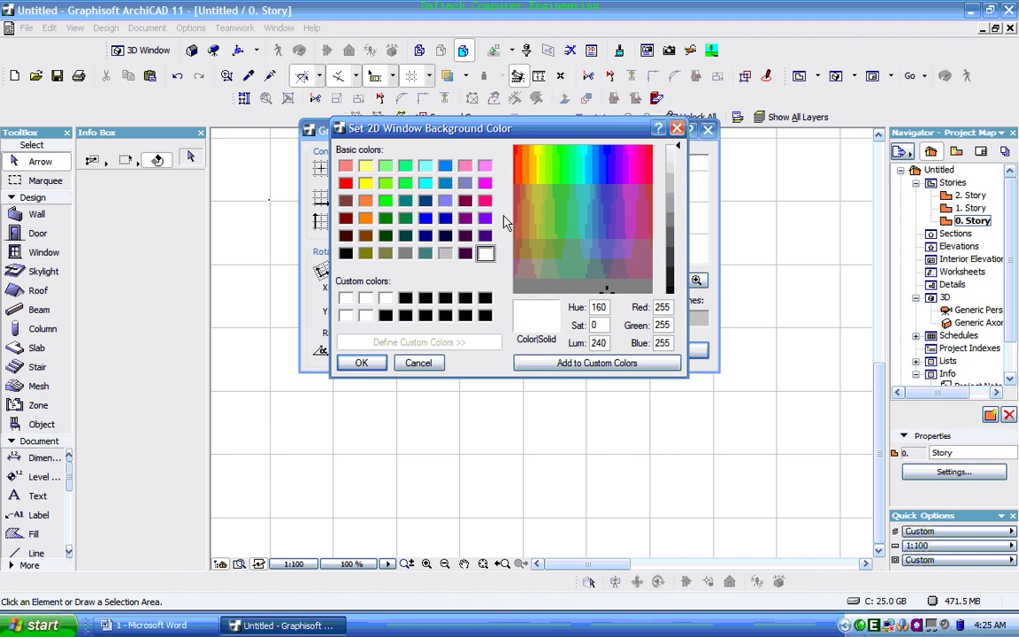
pyautogui.click(464, 165)
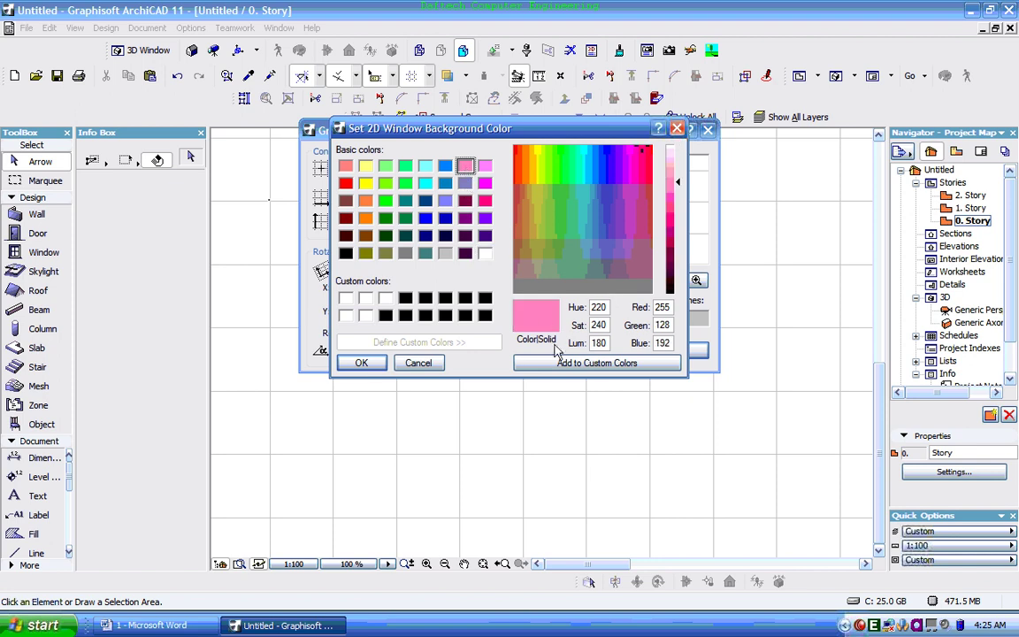
pyautogui.click(370, 364)
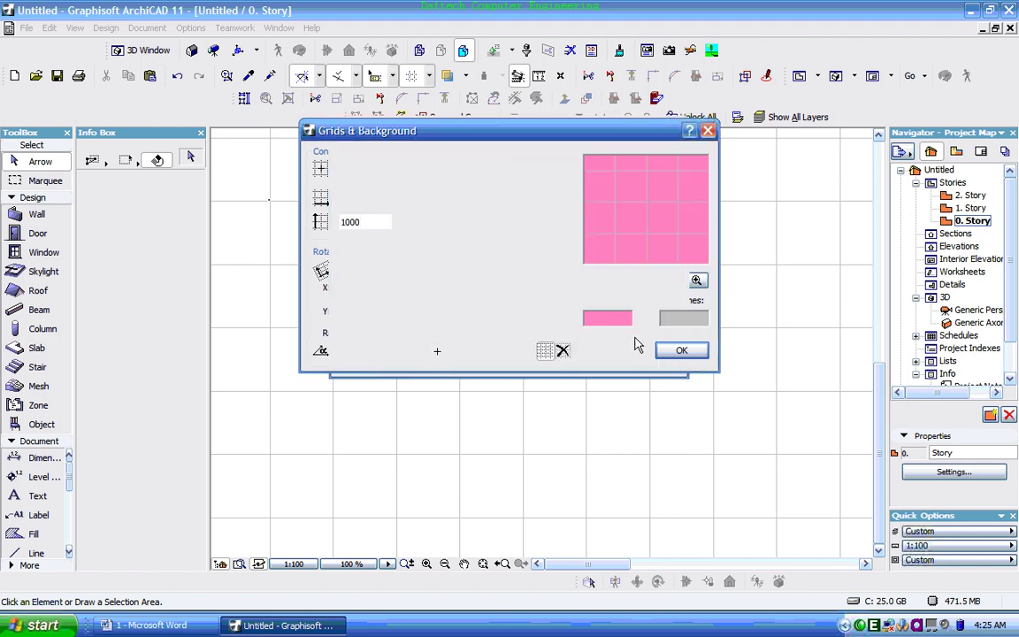
# Set the grid line colour to dark blue and apply the grid settings.
pyautogui.click(683, 318)
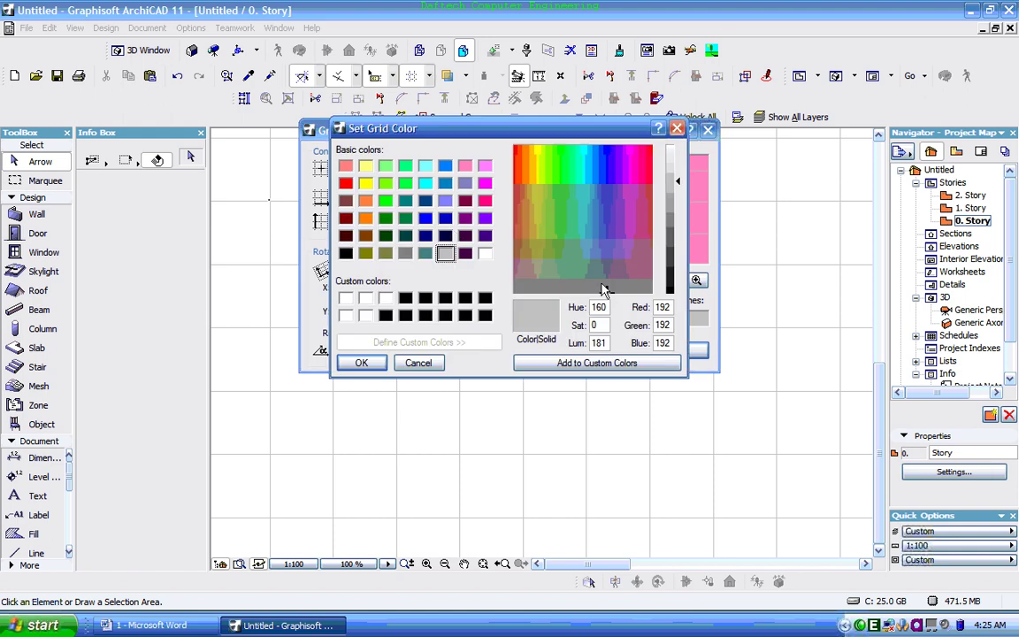
pyautogui.click(445, 217)
pyautogui.click(370, 364)
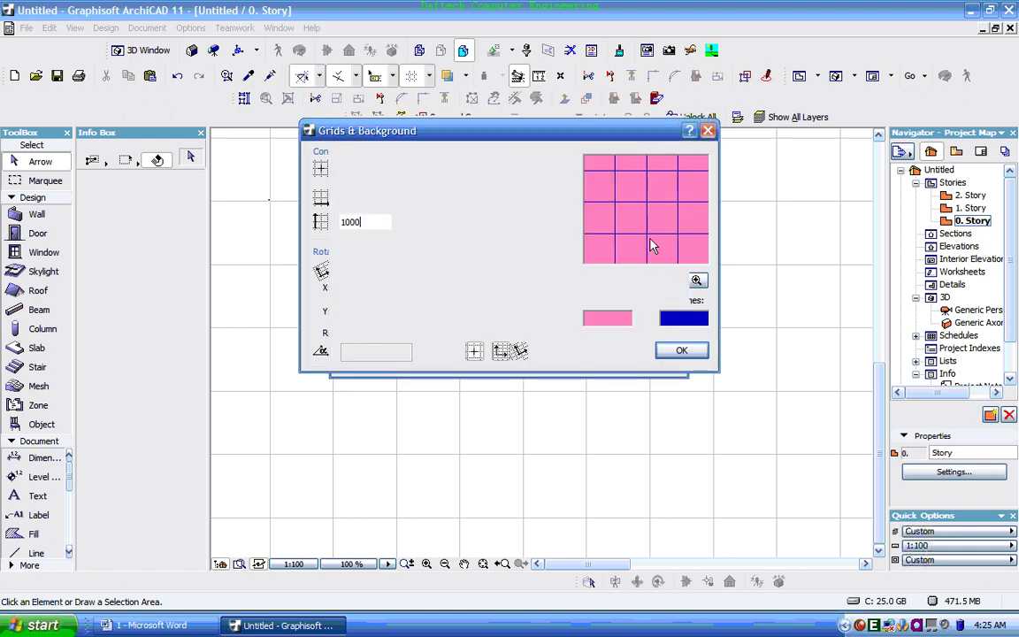
pyautogui.click(678, 353)
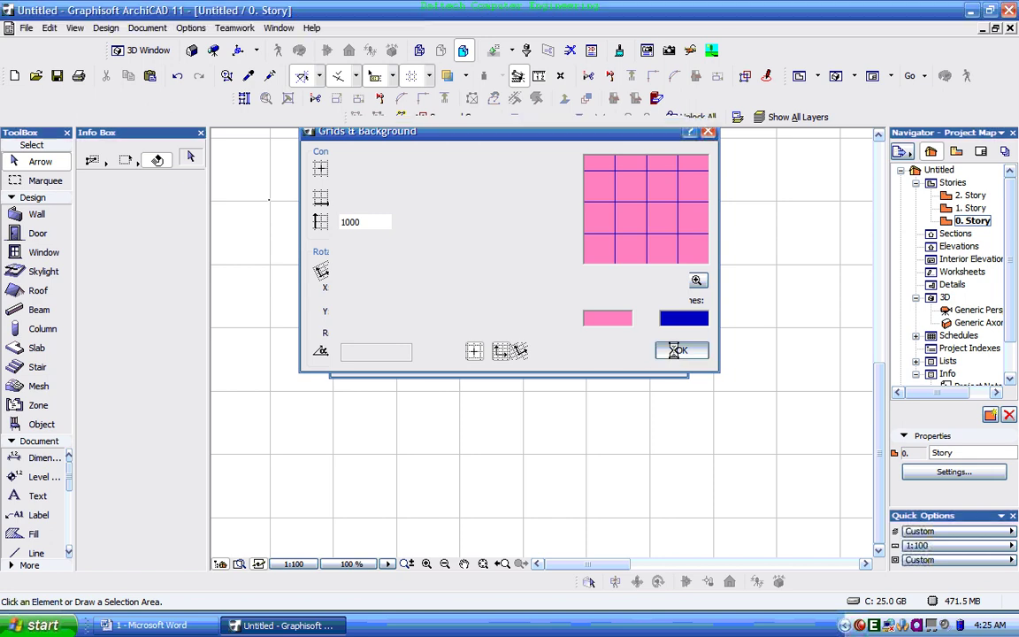
# Switch the floor plan to the Orthogonal Grid under View > Grid Options.
pyautogui.scroll(-1, 477, 262)
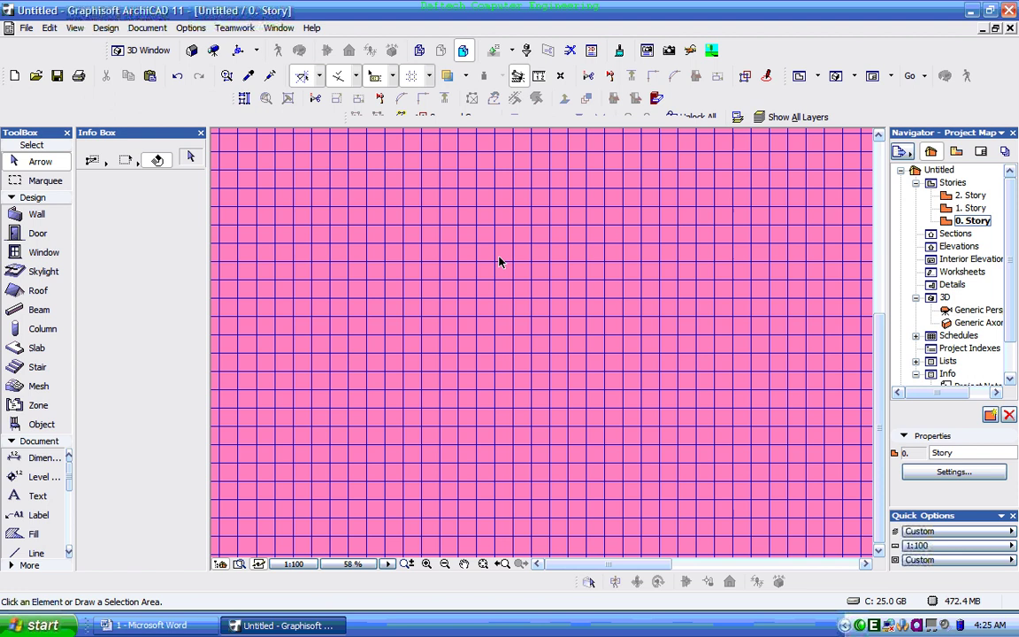
pyautogui.scroll(1, 539, 260)
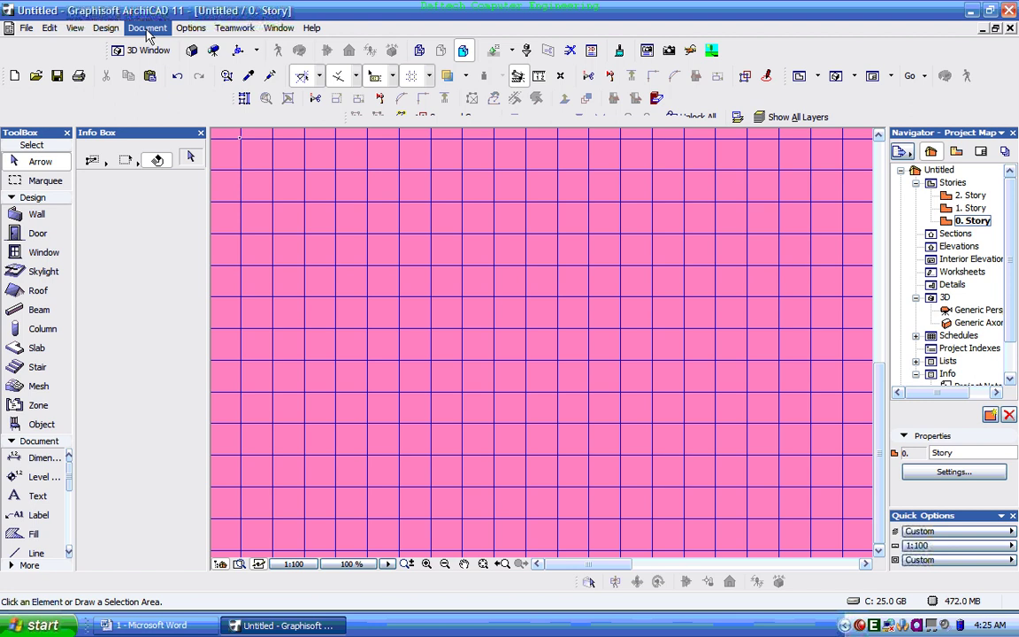
pyautogui.click(75, 28)
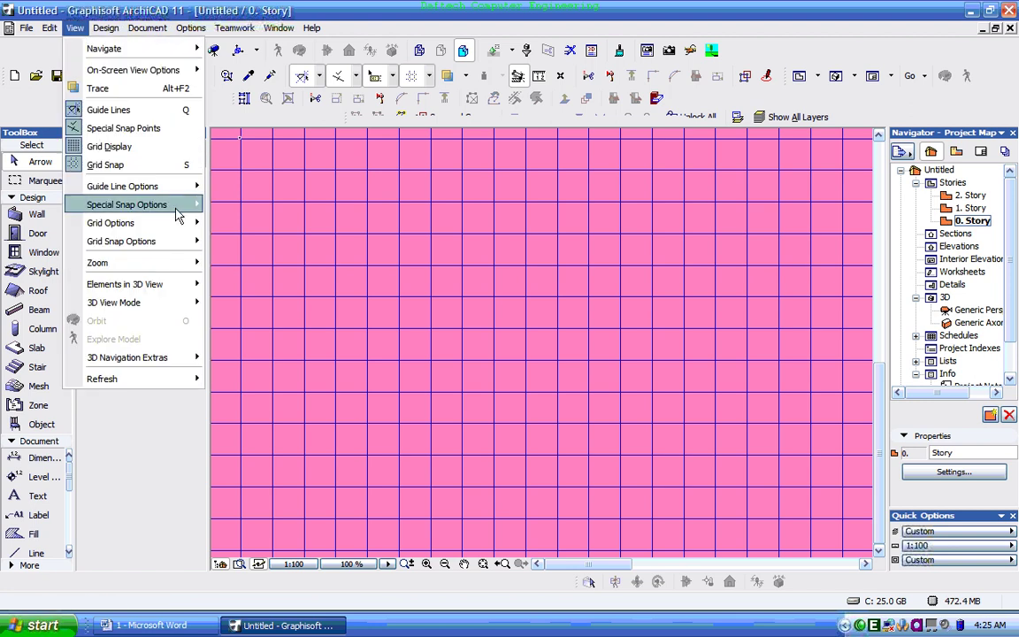
pyautogui.moveTo(168, 206)
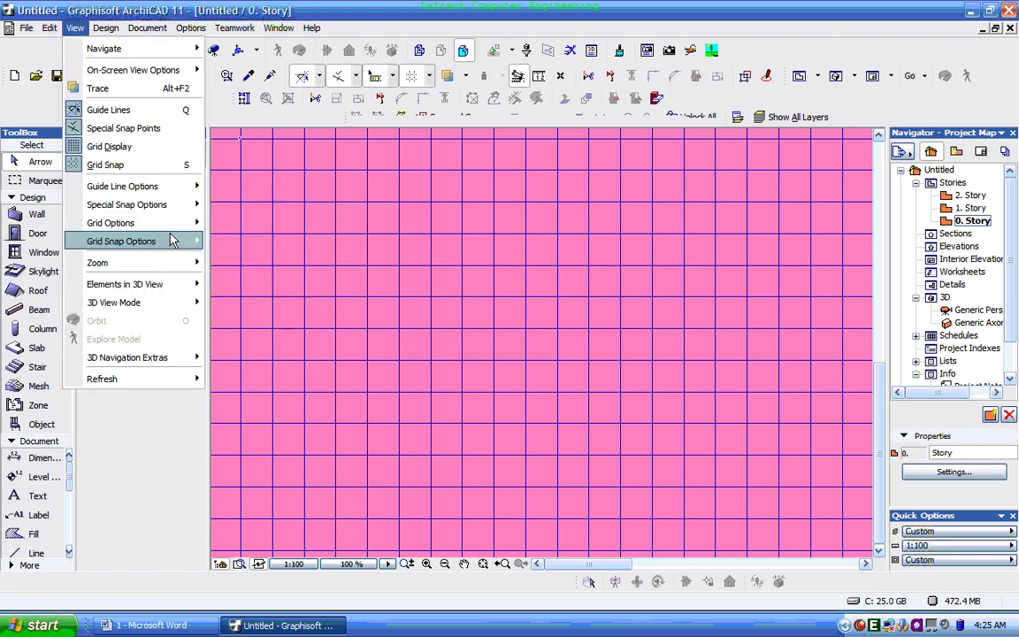
pyautogui.moveTo(169, 229)
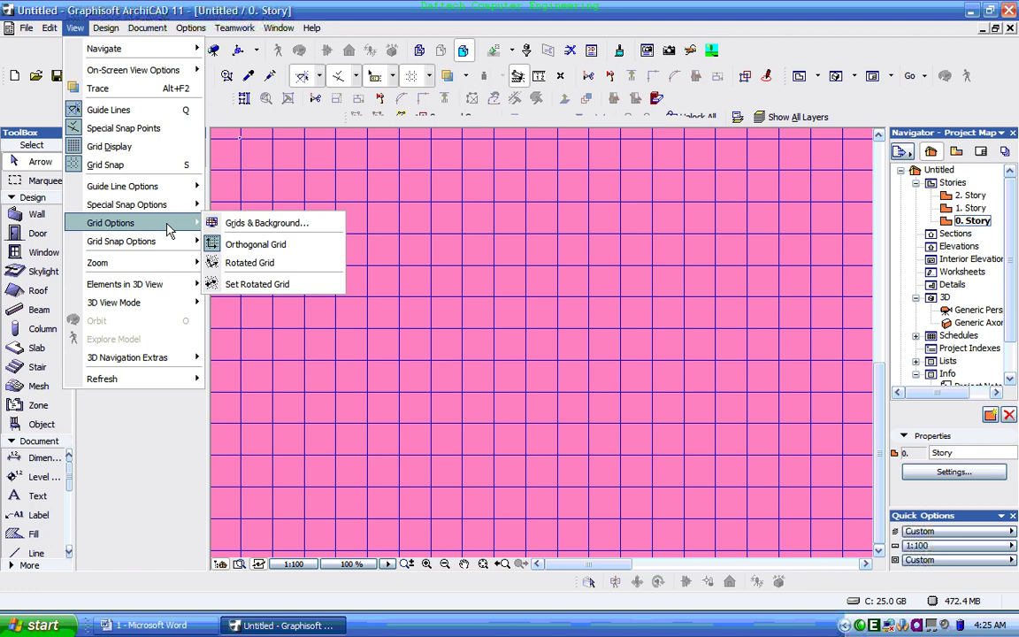
pyautogui.click(296, 250)
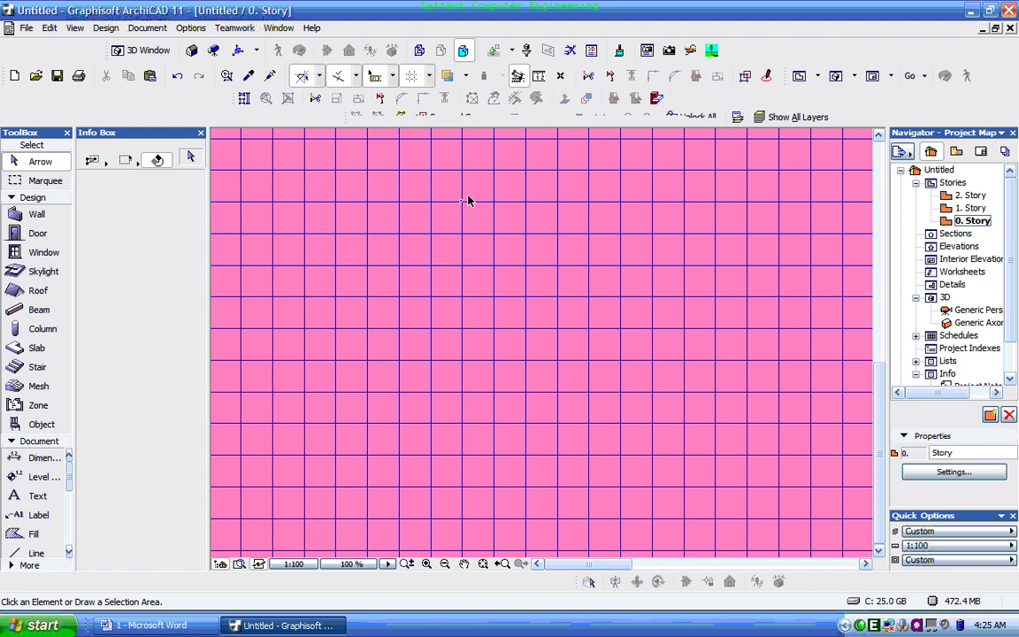
# Pick the Wall tool and cancel the started wall with Esc.
pyautogui.click(37, 214)
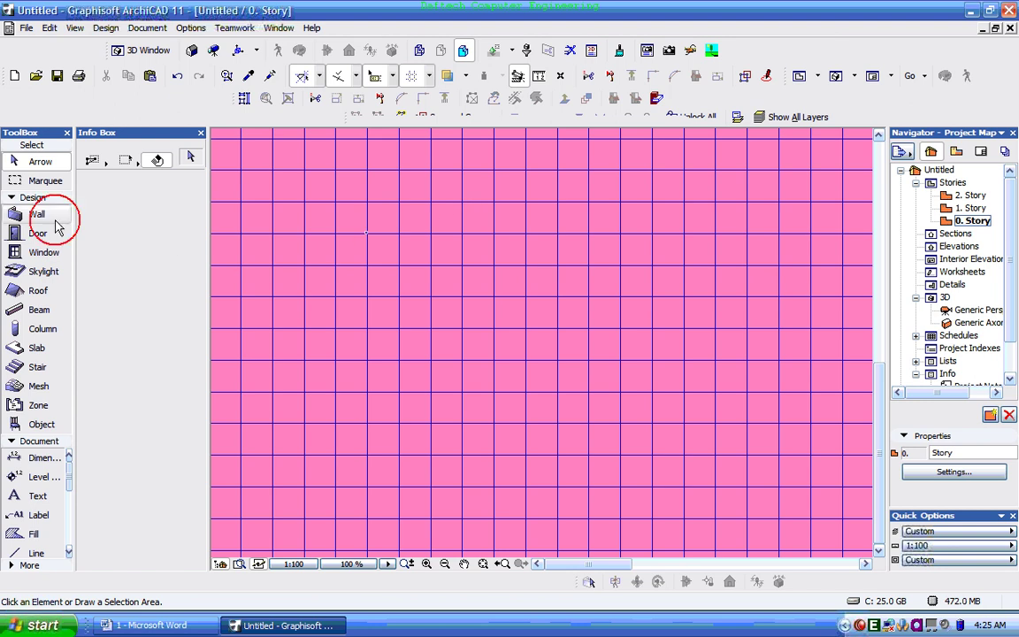
pyautogui.click(367, 204)
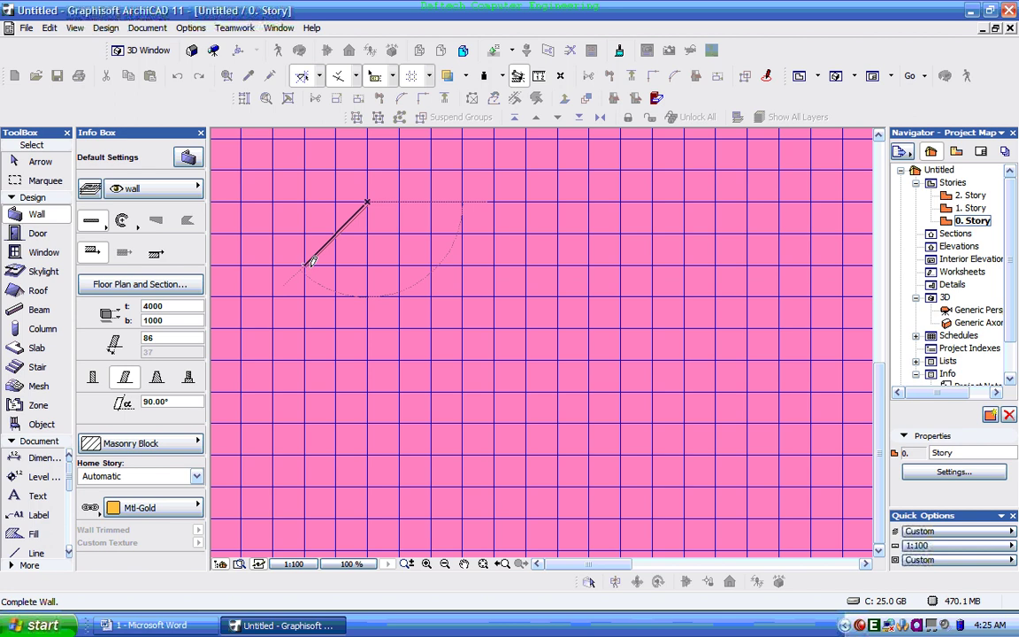
pyautogui.press('Escape')
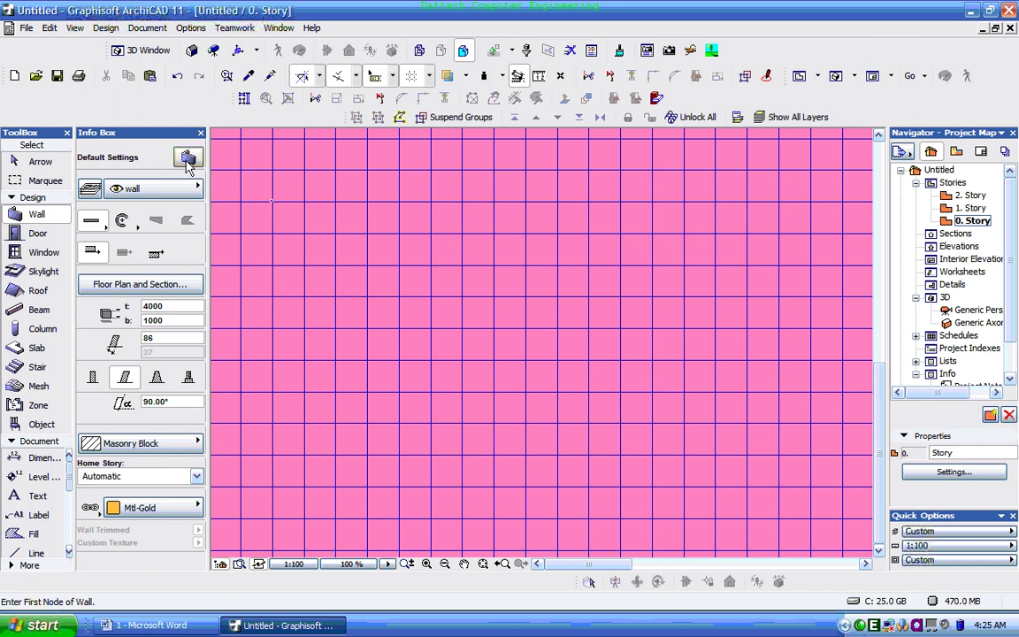
# Bring up the View > Grid Options submenu to reach the Rotated Grid command.
pyautogui.click(105, 28)
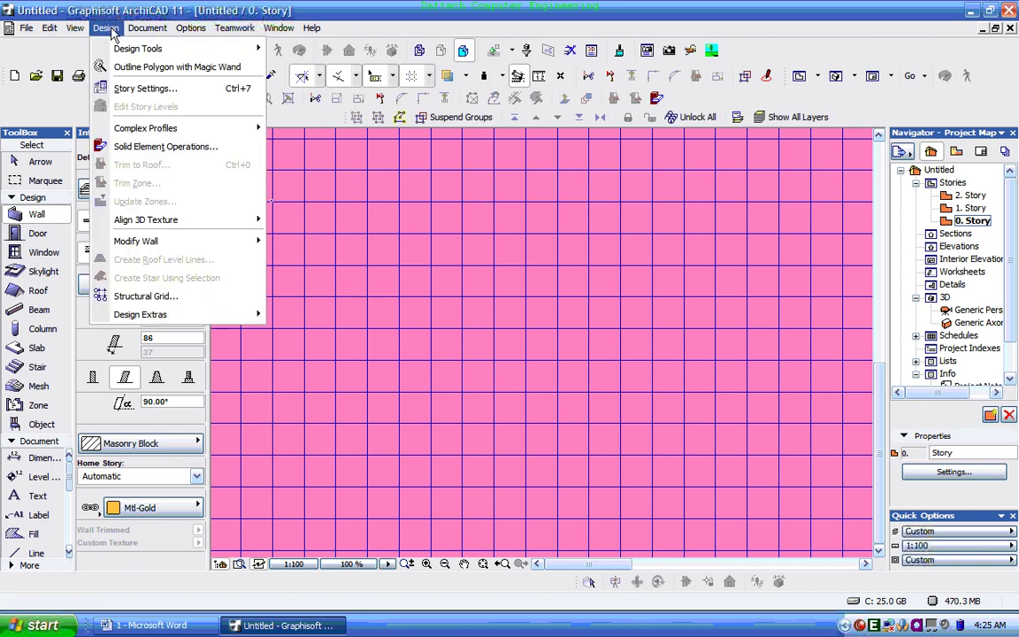
pyautogui.moveTo(75, 27)
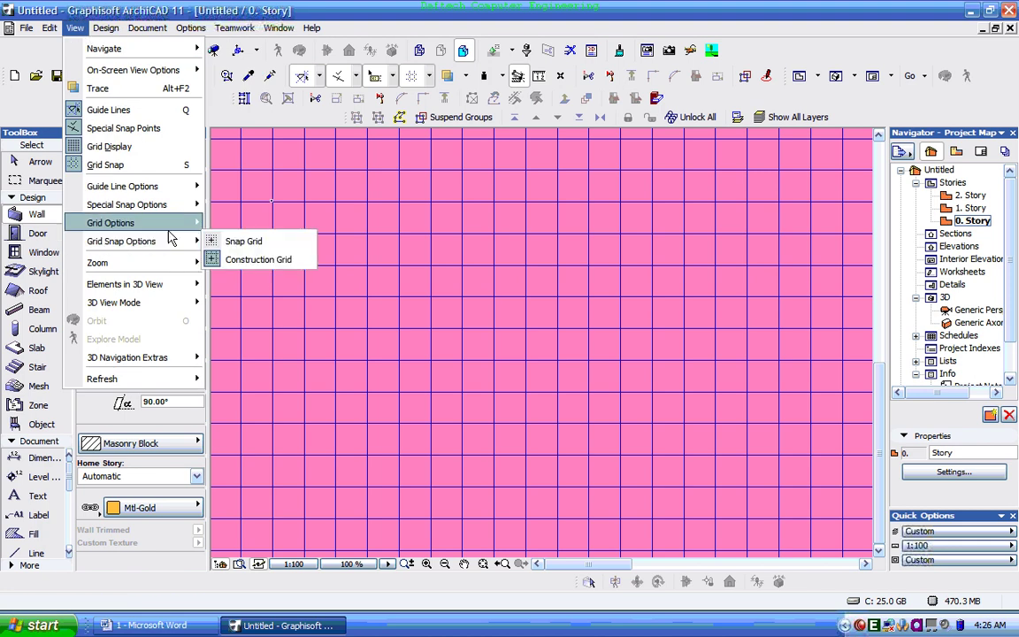
pyautogui.moveTo(173, 228)
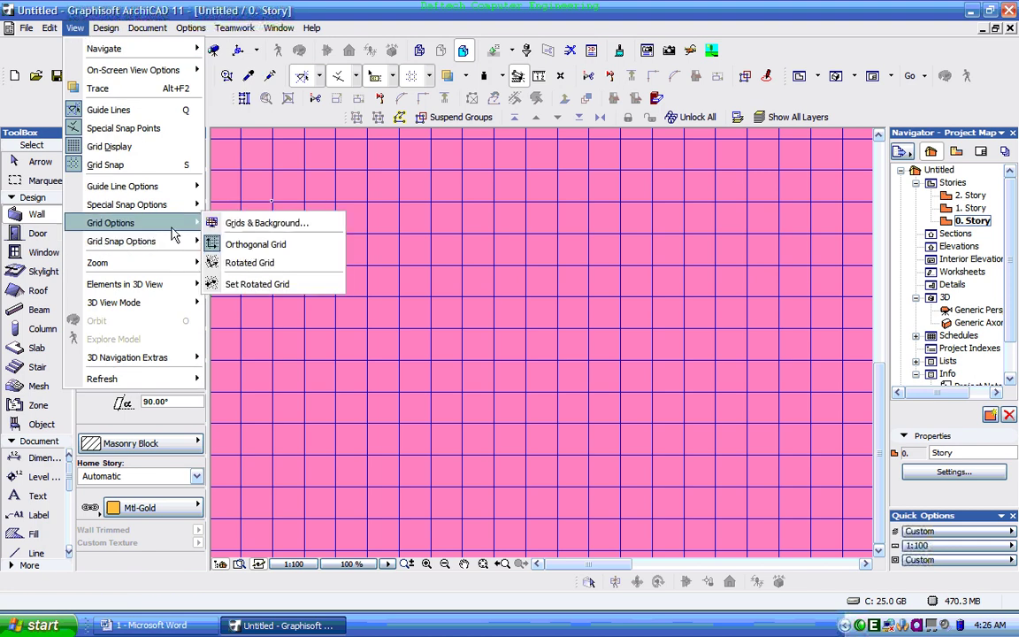
# Switch to the rotated grid and re-angle it from a two-point reference vector.
pyautogui.click(271, 267)
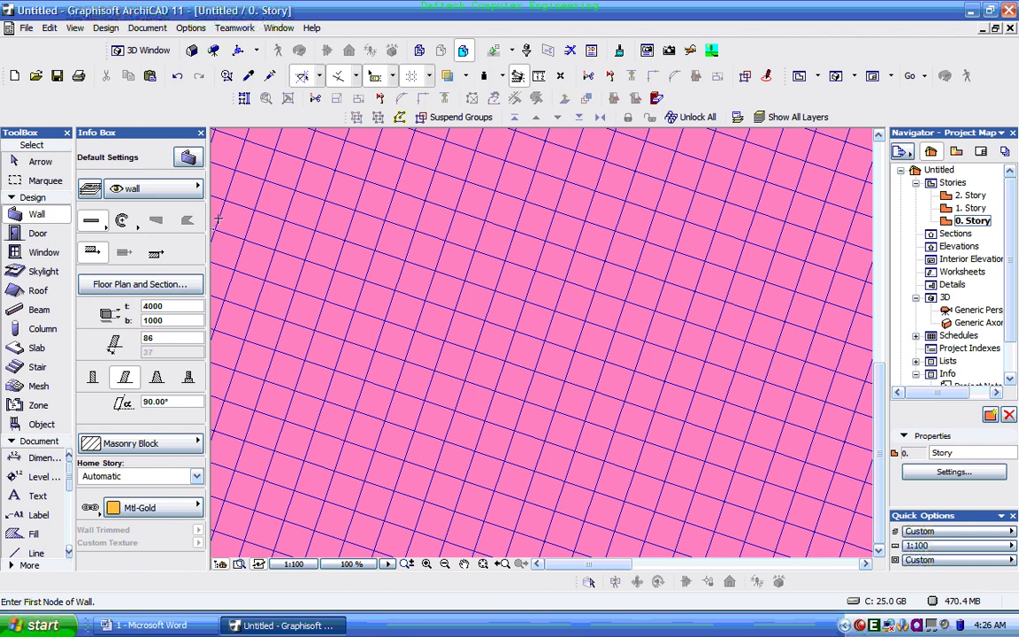
pyautogui.click(75, 28)
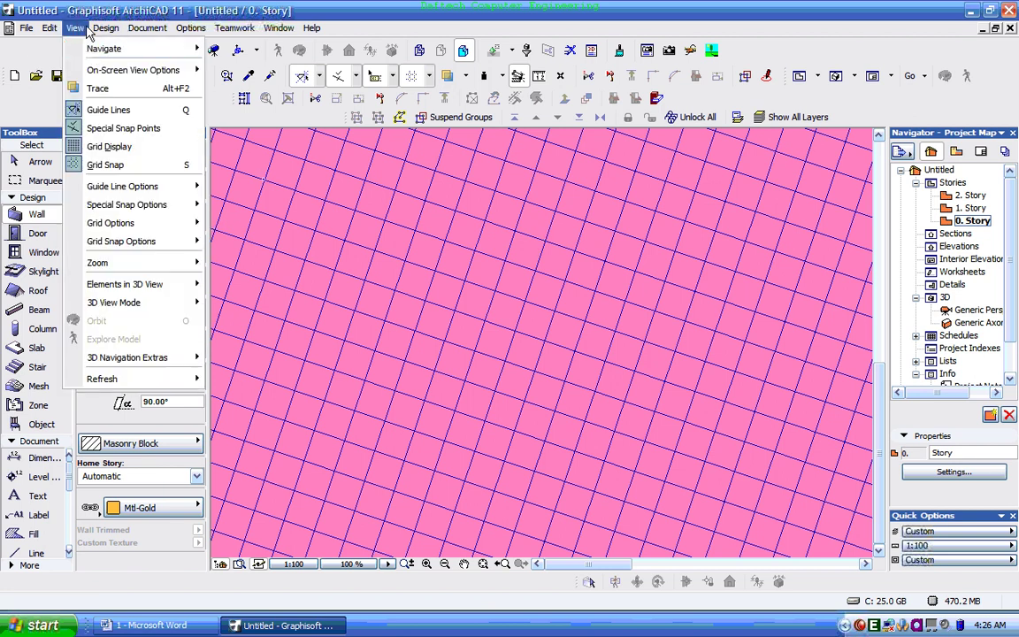
pyautogui.moveTo(156, 229)
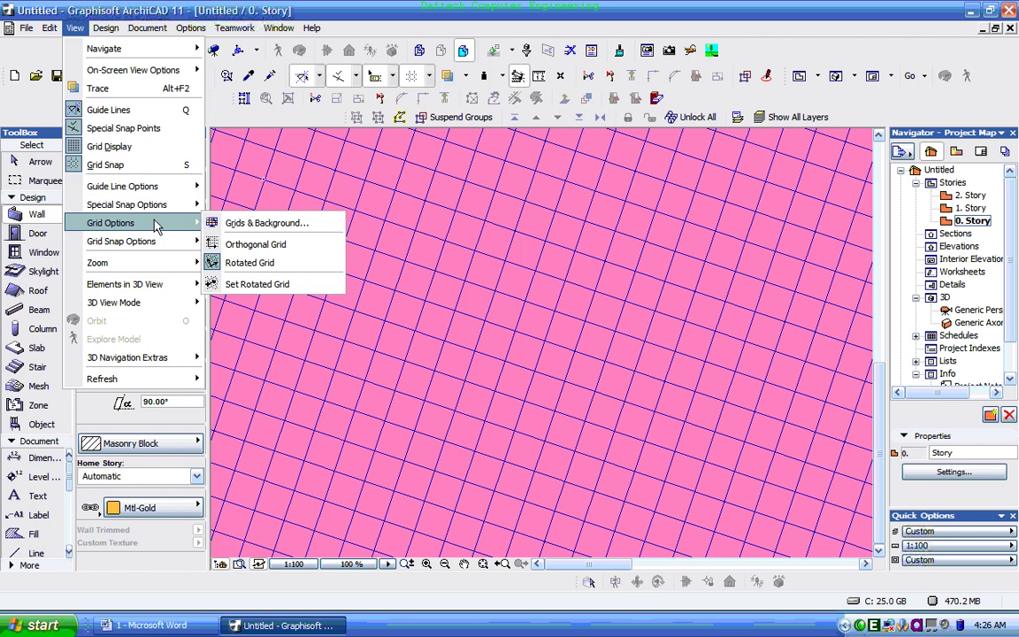
pyautogui.click(285, 291)
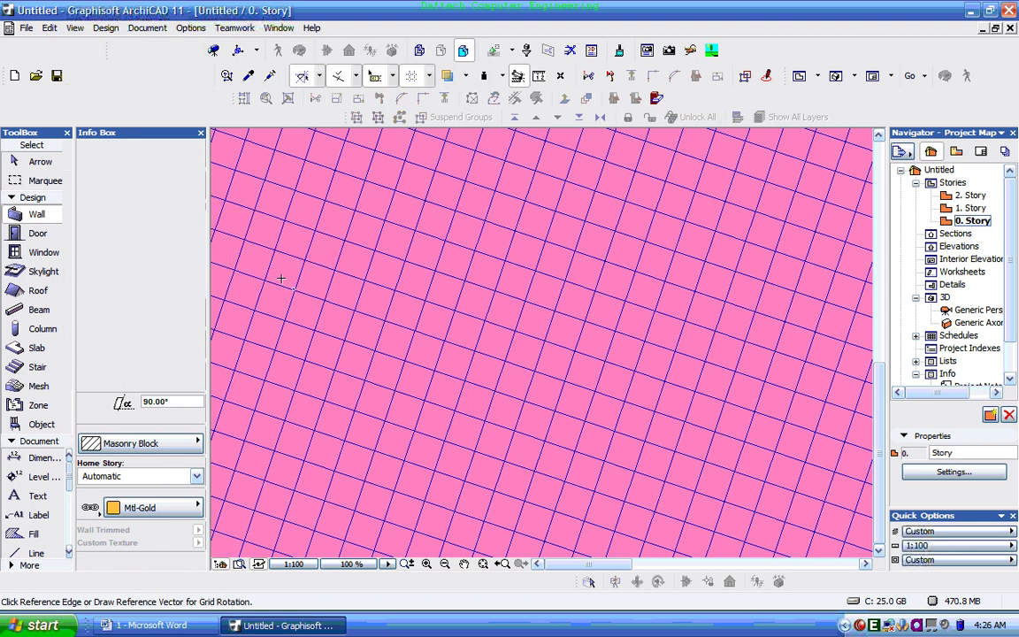
pyautogui.click(325, 301)
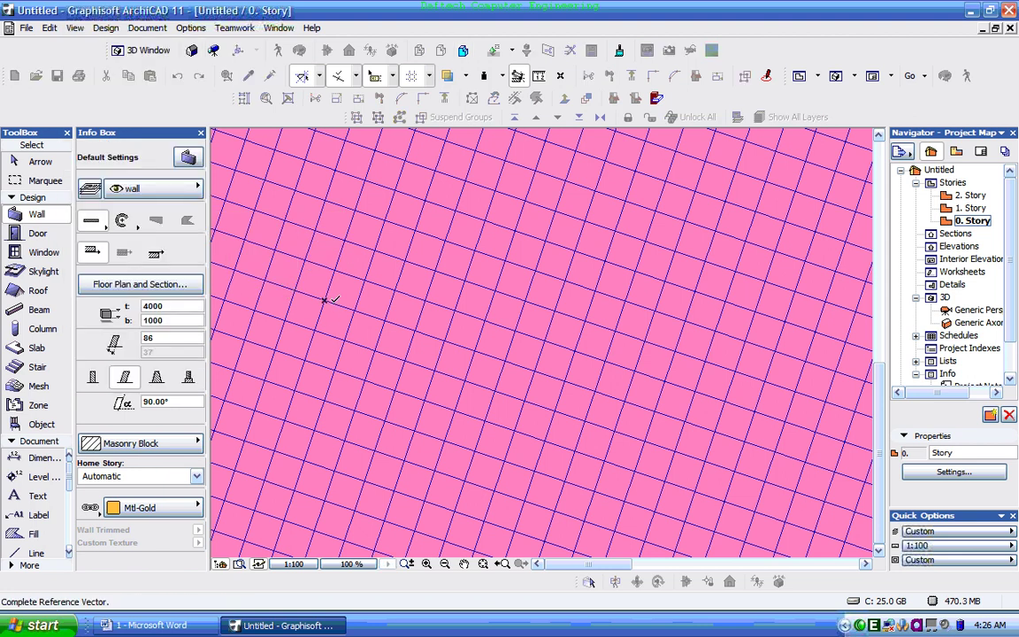
pyautogui.click(394, 281)
# Start a wall, undo it, and begin a new wall elsewhere.
pyautogui.click(387, 288)
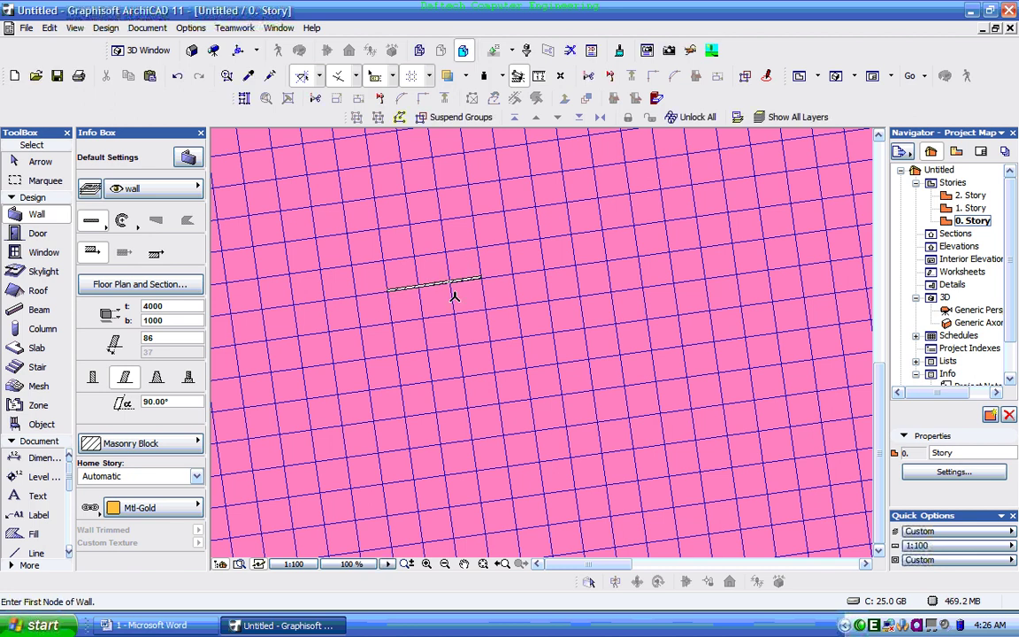
pyautogui.hotkey('ctrl', 'z')
pyautogui.click(368, 291)
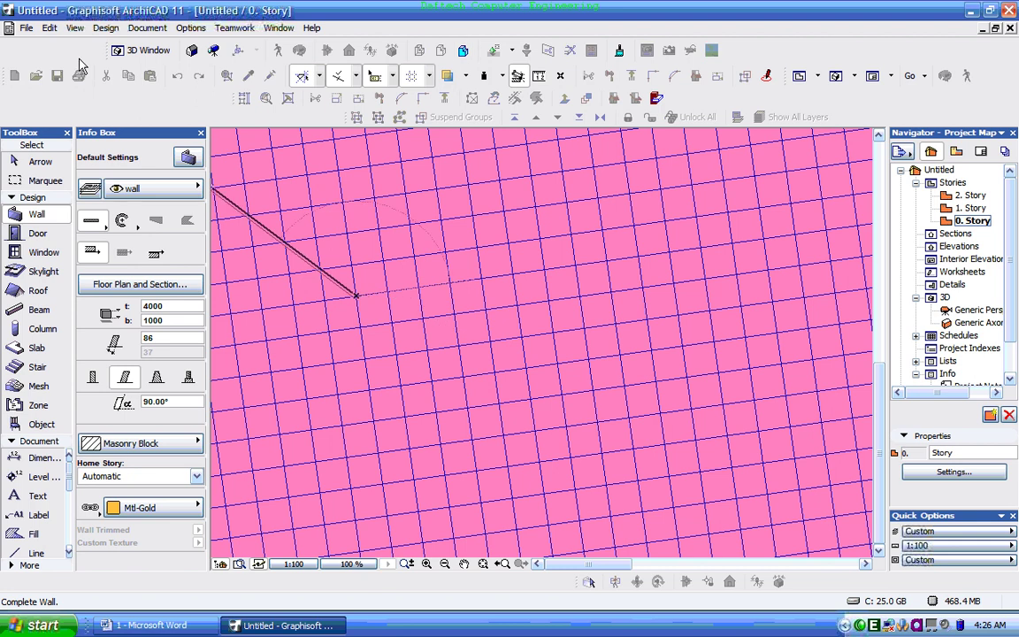
# Redefine the rotated grid angle and undo the wall drawn by mistake.
pyautogui.click(104, 27)
pyautogui.click(76, 27)
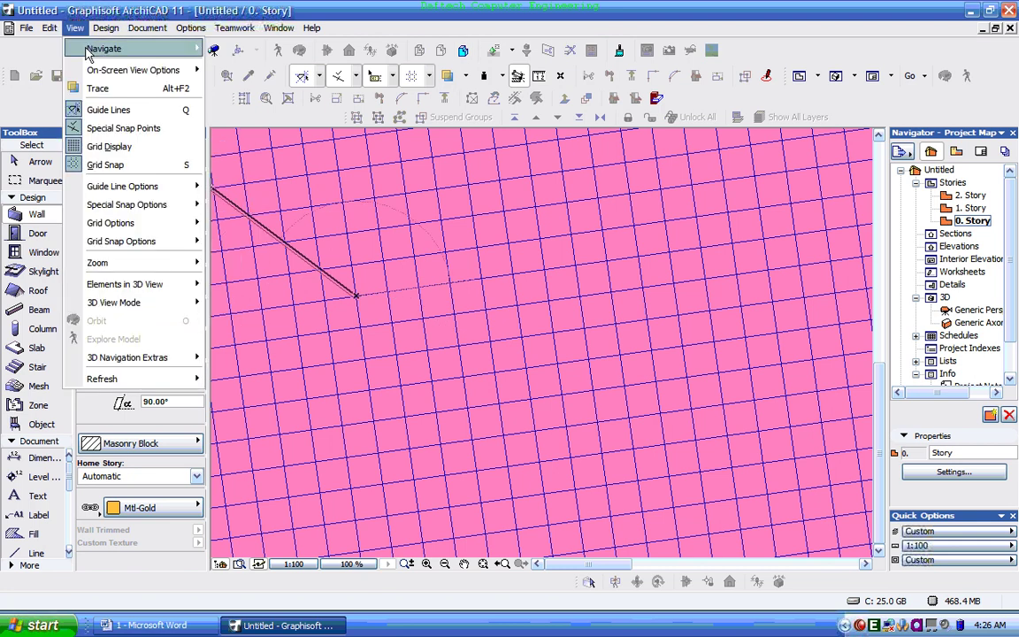
pyautogui.moveTo(181, 223)
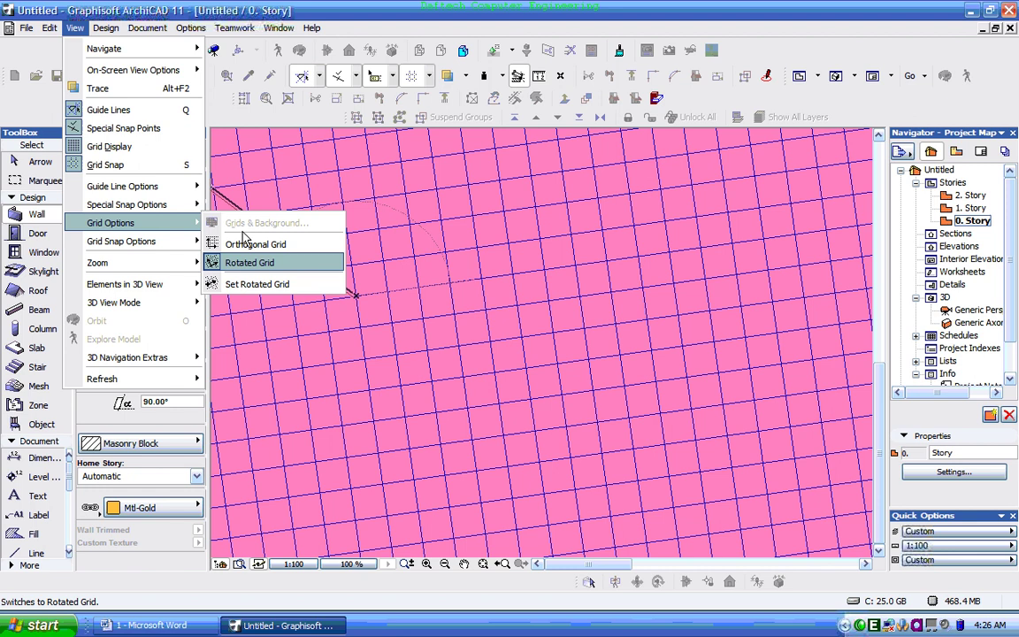
pyautogui.click(265, 285)
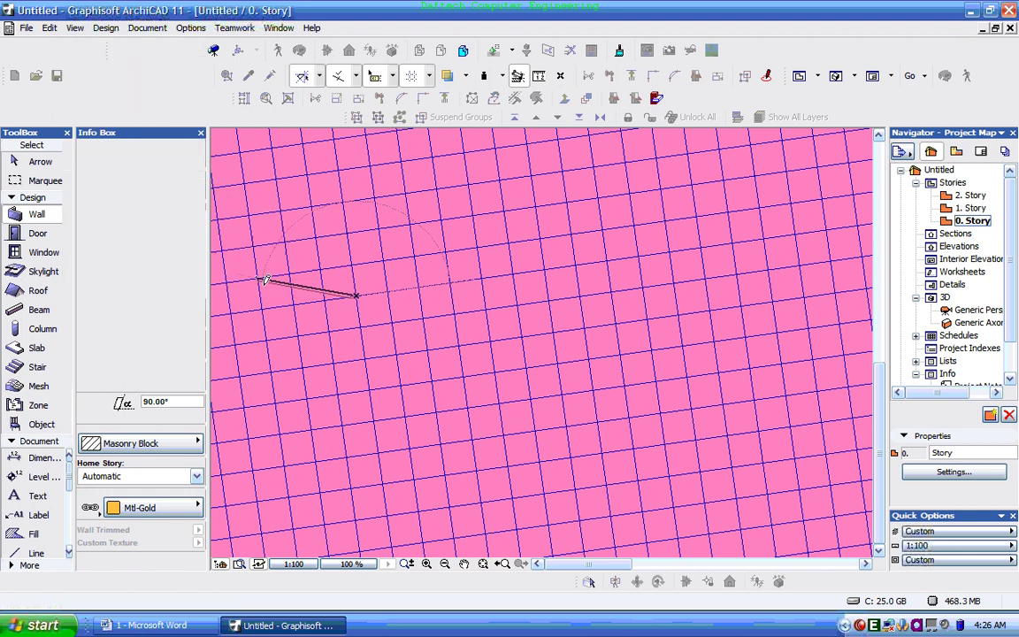
pyautogui.click(356, 295)
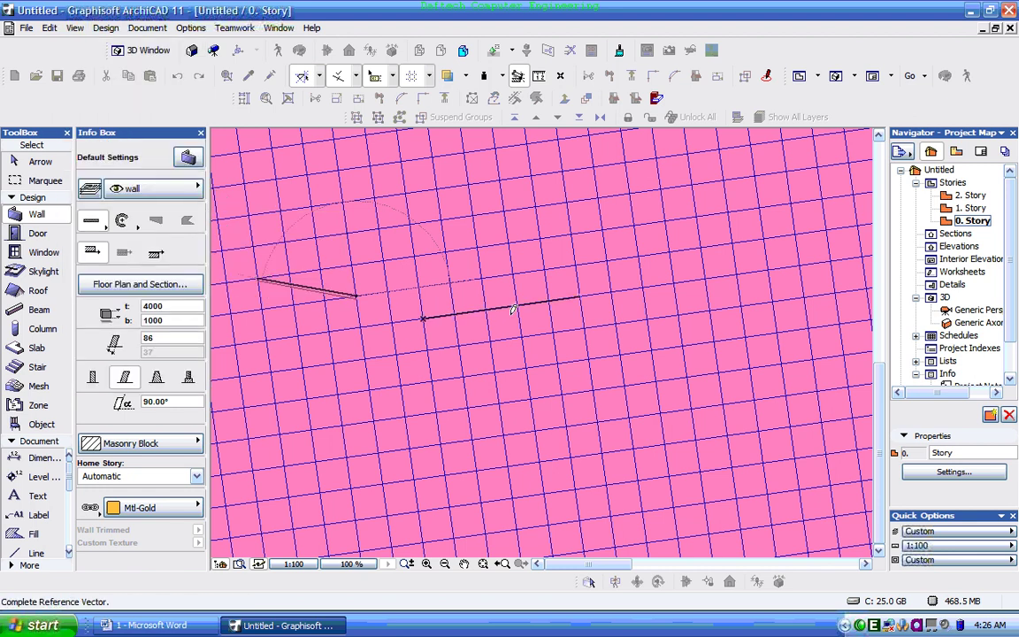
pyautogui.click(593, 201)
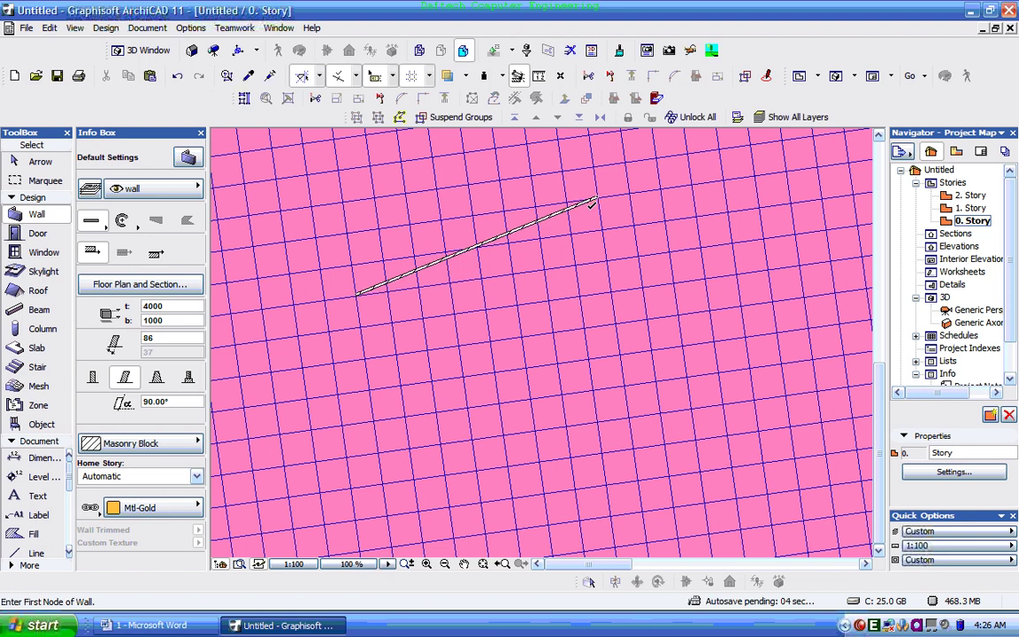
pyautogui.hotkey('ctrl', 'z')
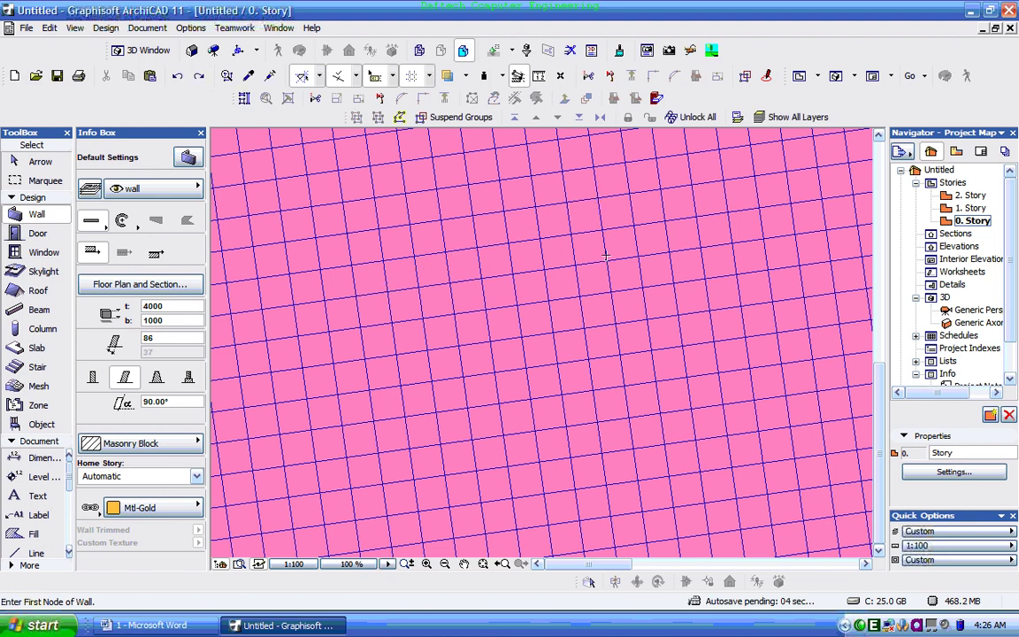
# Set a steeper rotated grid angle from a new two-point reference vector.
pyautogui.click(75, 27)
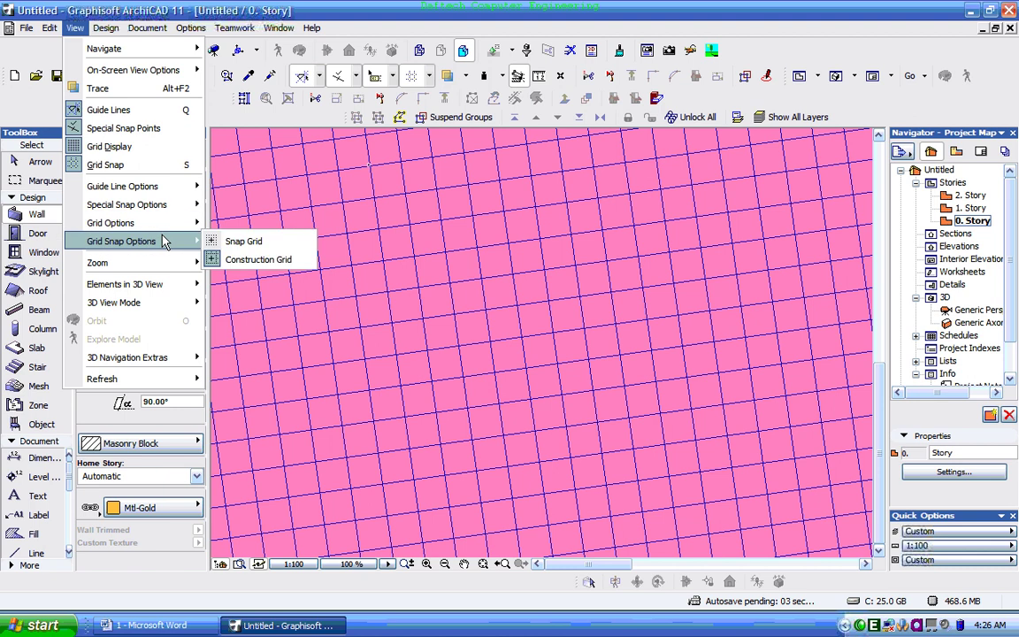
pyautogui.moveTo(156, 229)
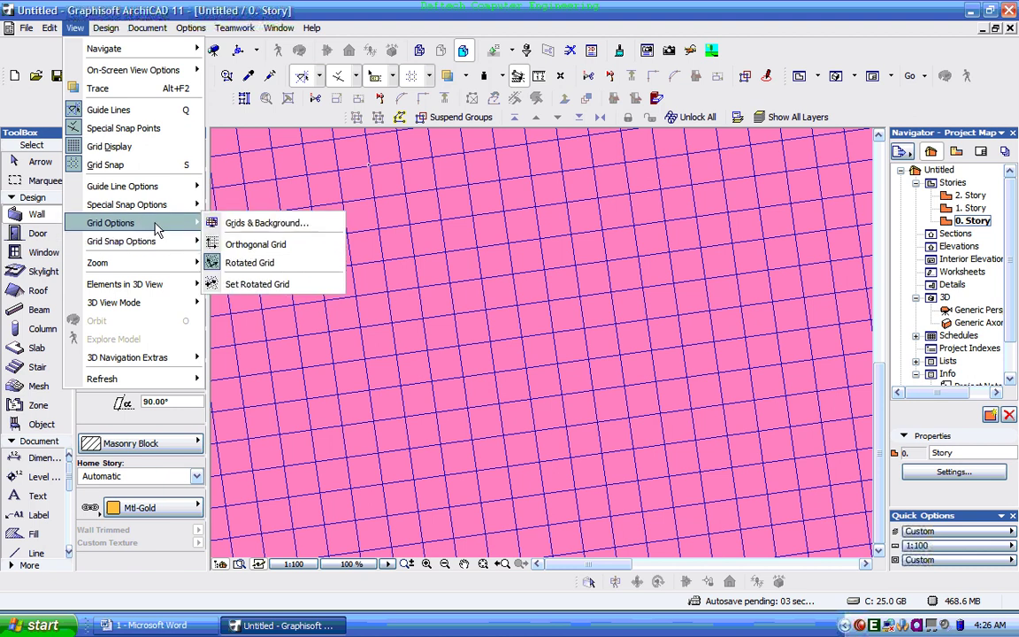
pyautogui.click(256, 284)
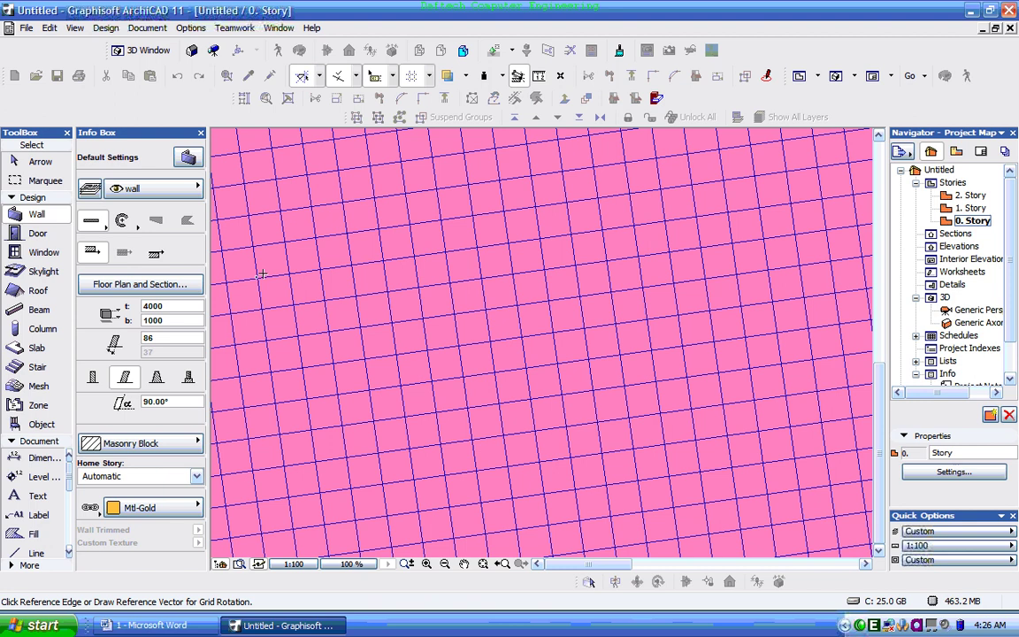
pyautogui.click(258, 278)
pyautogui.click(403, 310)
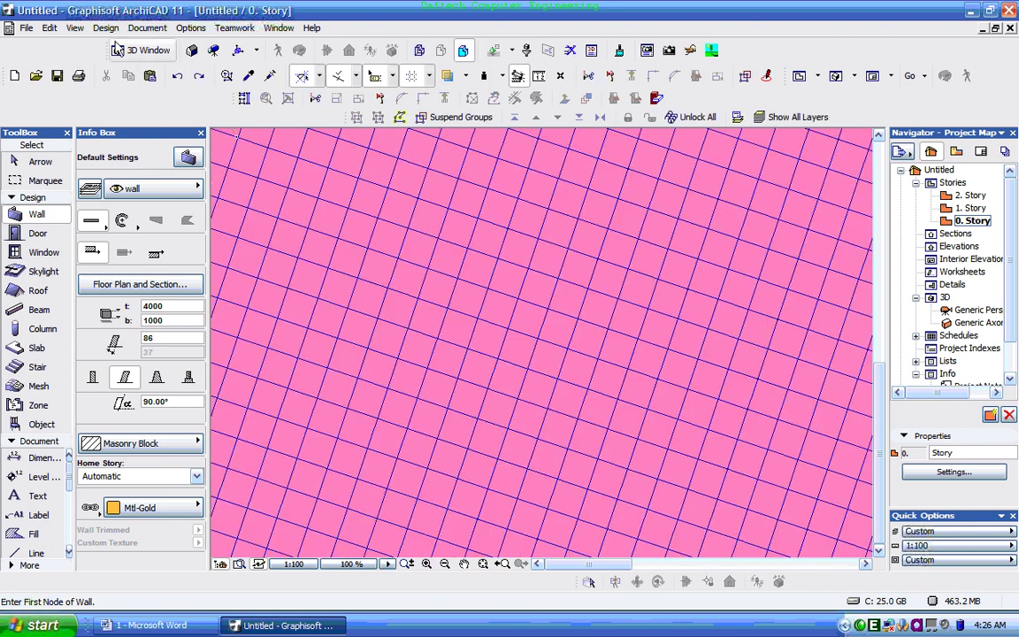
# Return the grid to orthogonal and turn on Snap Grid snapping.
pyautogui.click(76, 28)
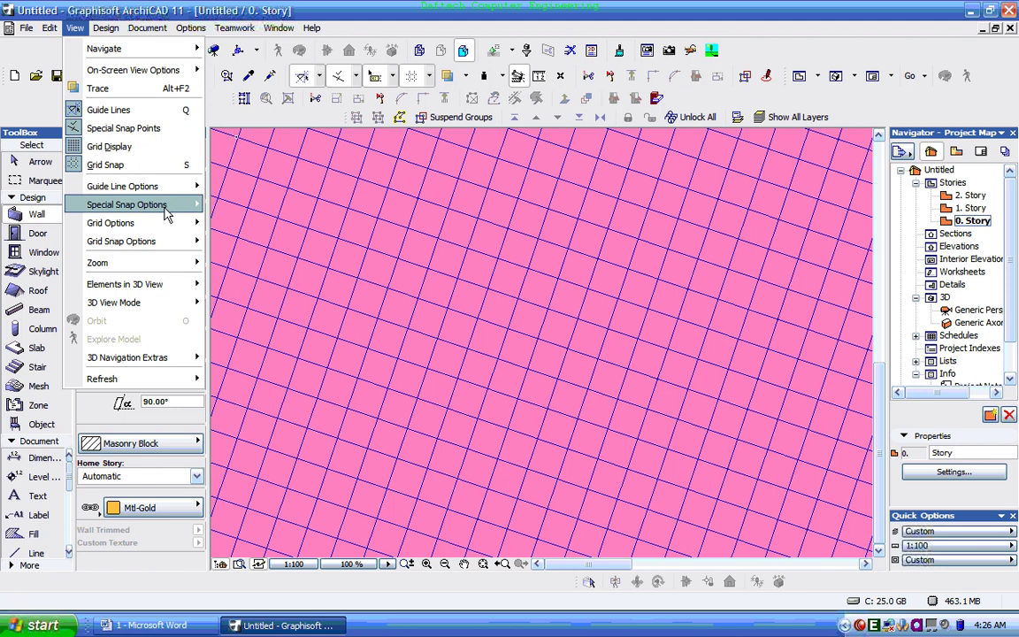
pyautogui.moveTo(173, 226)
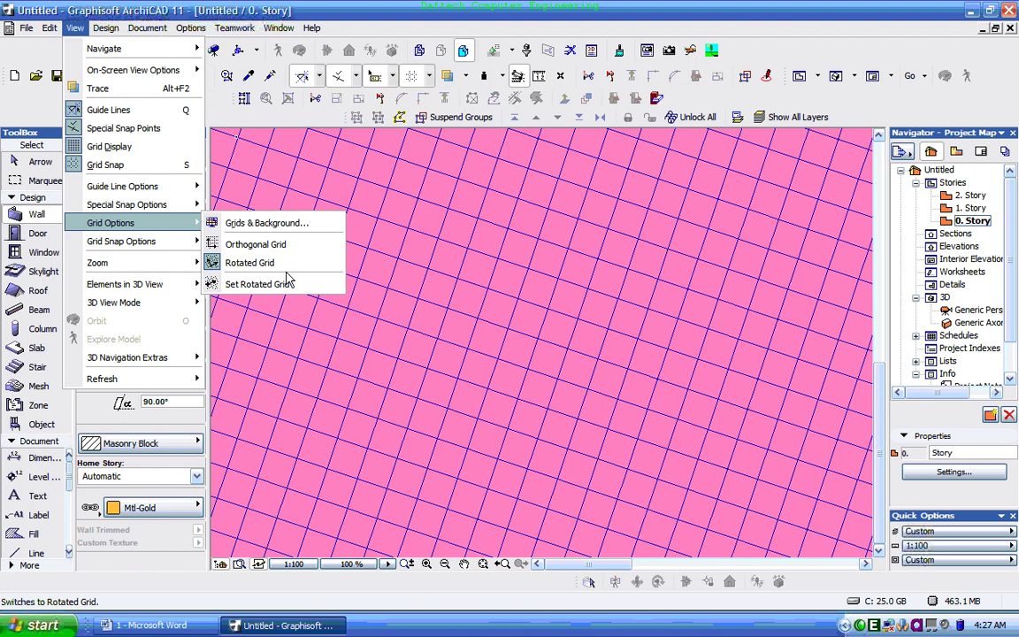
pyautogui.click(266, 248)
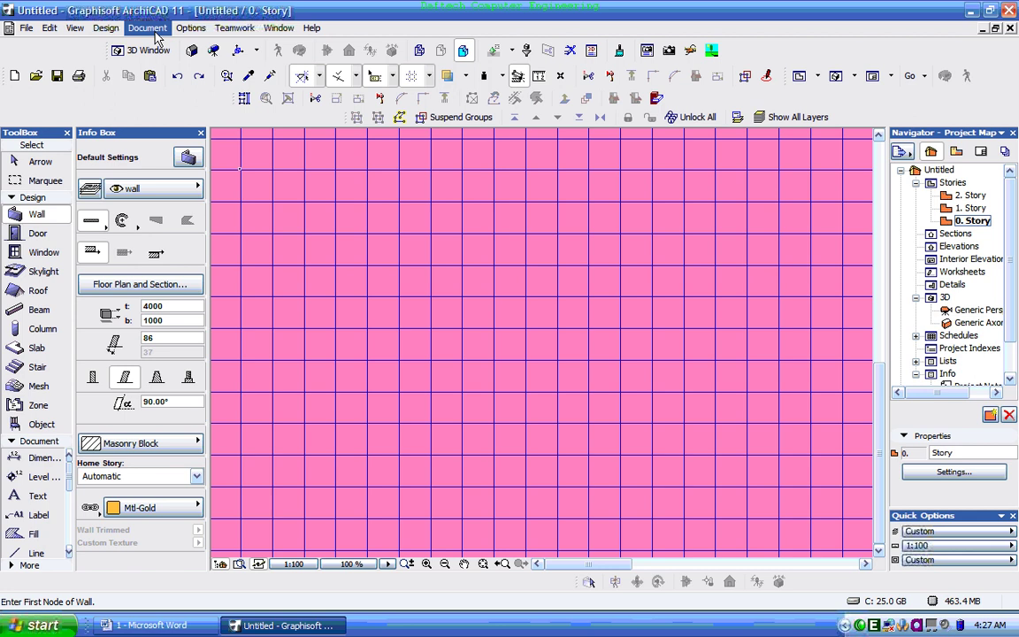
pyautogui.click(75, 27)
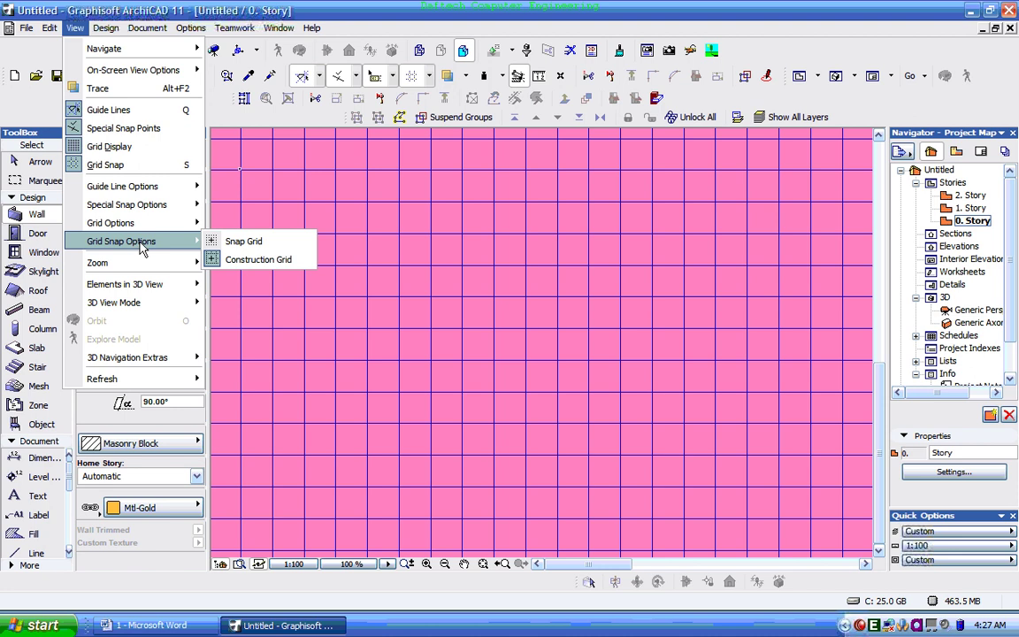
pyautogui.click(244, 247)
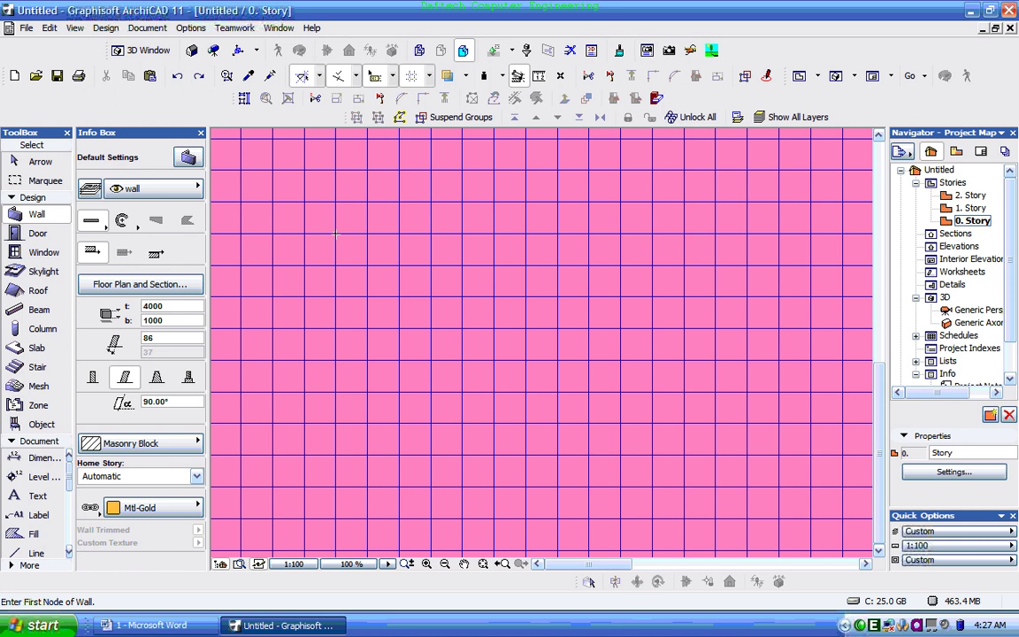
# Draw four separate masonry walls at various angles across the orthogonal grid.
pyautogui.scroll(5, 335, 234)
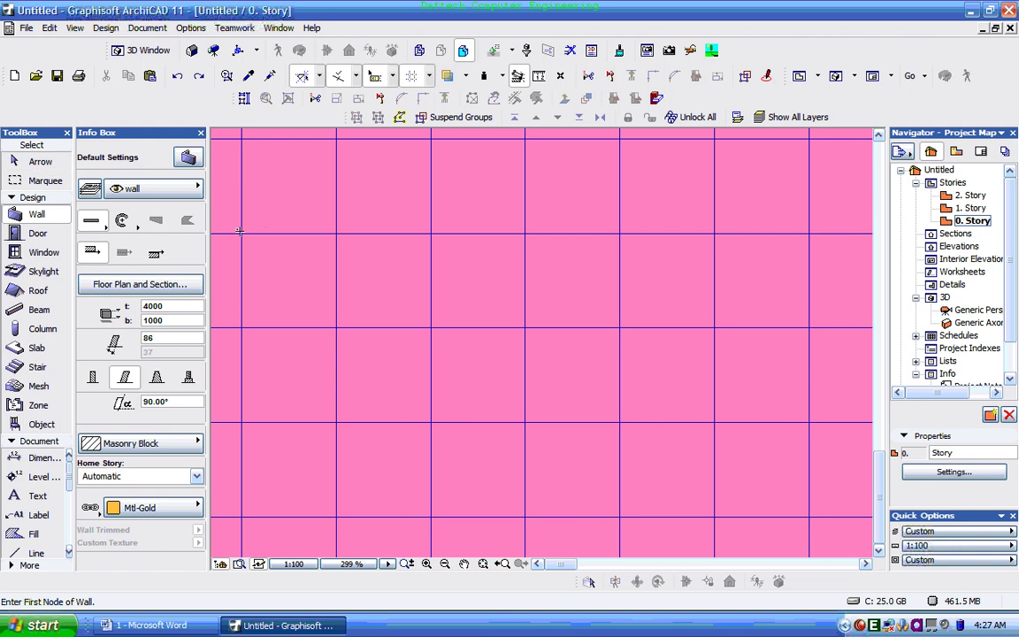
pyautogui.click(239, 230)
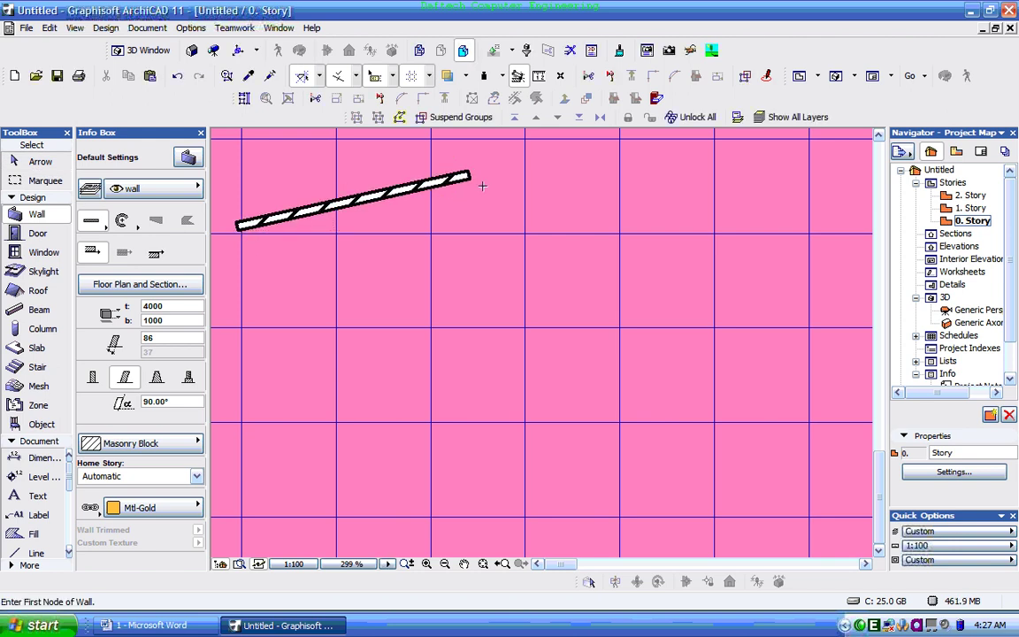
pyautogui.click(509, 171)
pyautogui.click(474, 394)
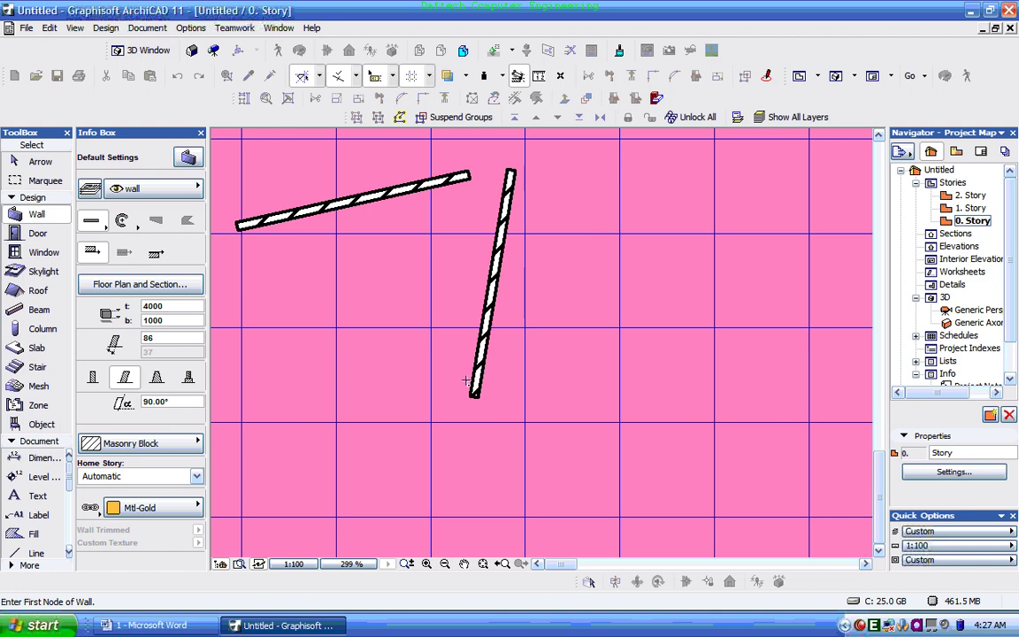
pyautogui.scroll(-3, 477, 223)
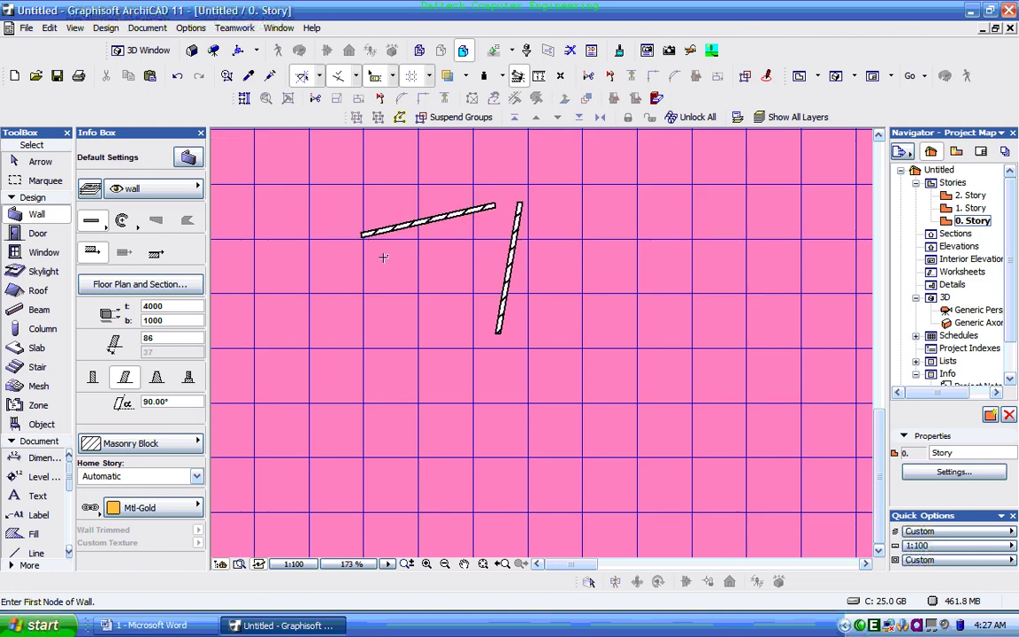
pyautogui.click(320, 263)
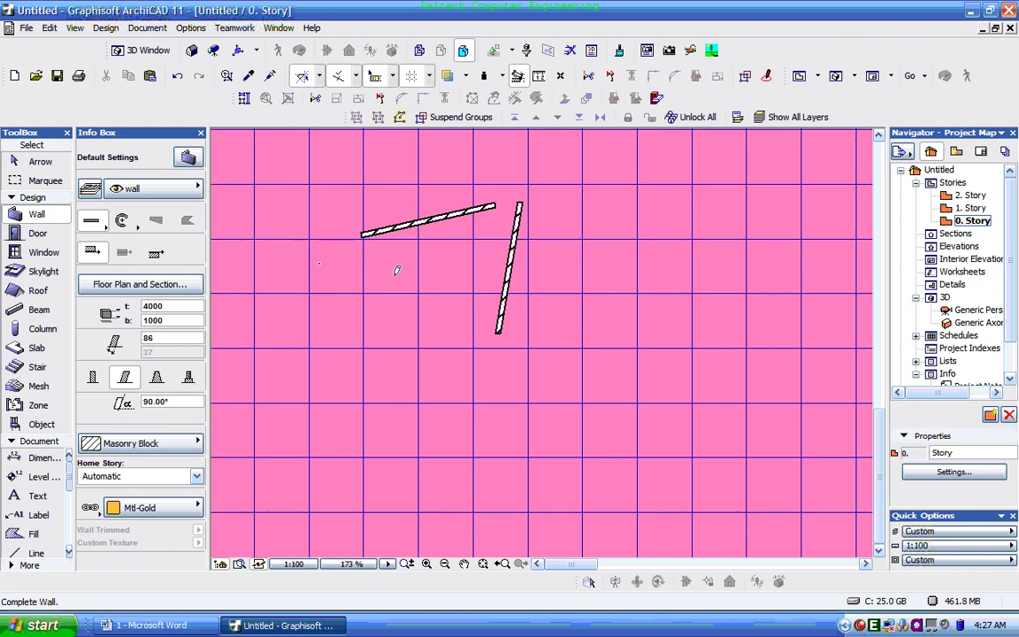
pyautogui.click(469, 273)
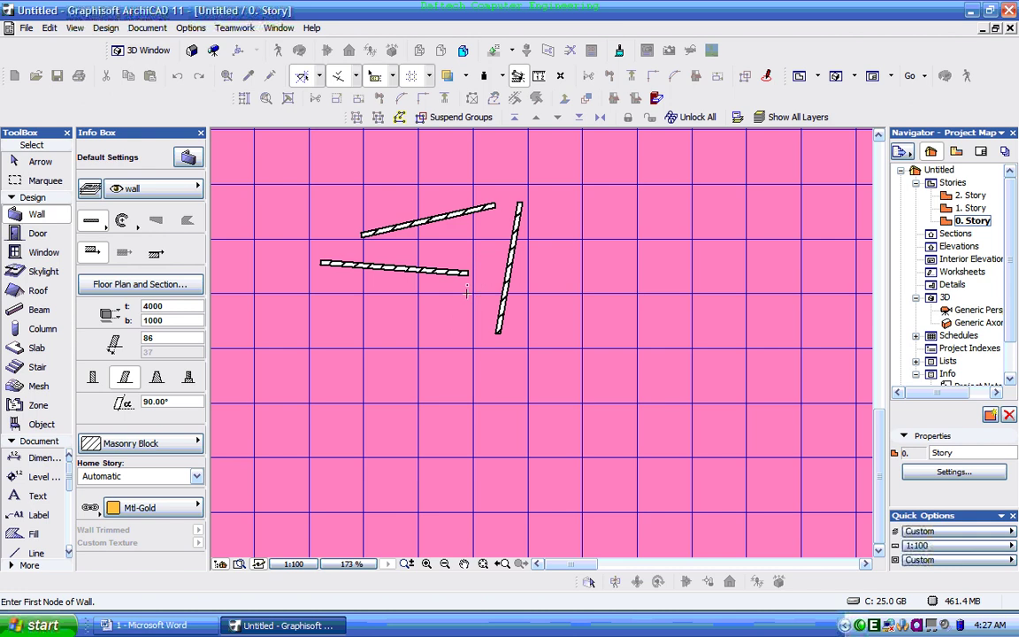
pyautogui.click(322, 312)
pyautogui.click(454, 386)
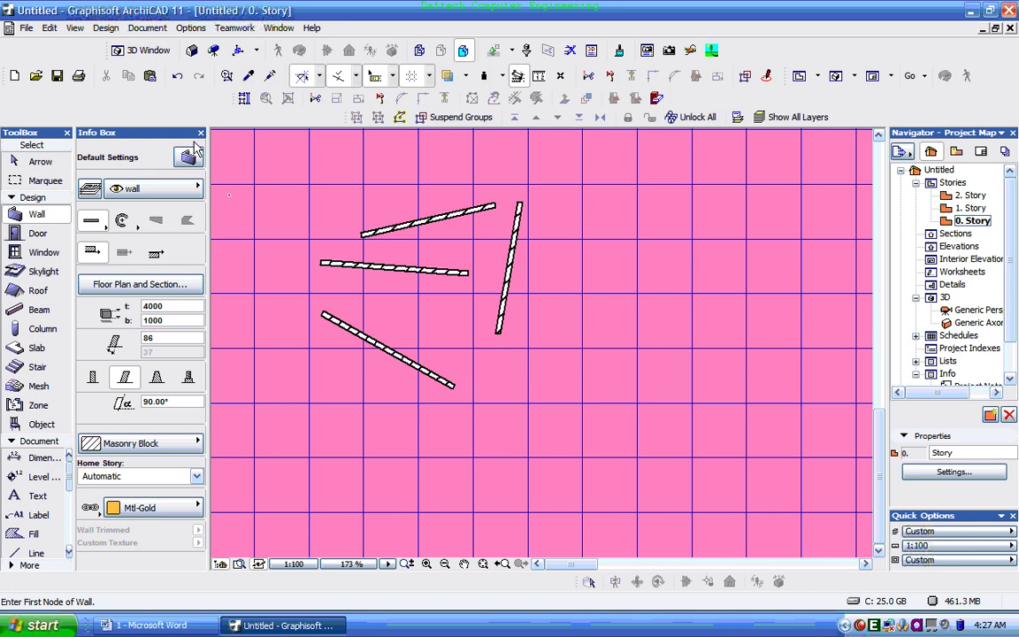
# Make drawing snap to the construction grid.
pyautogui.click(75, 28)
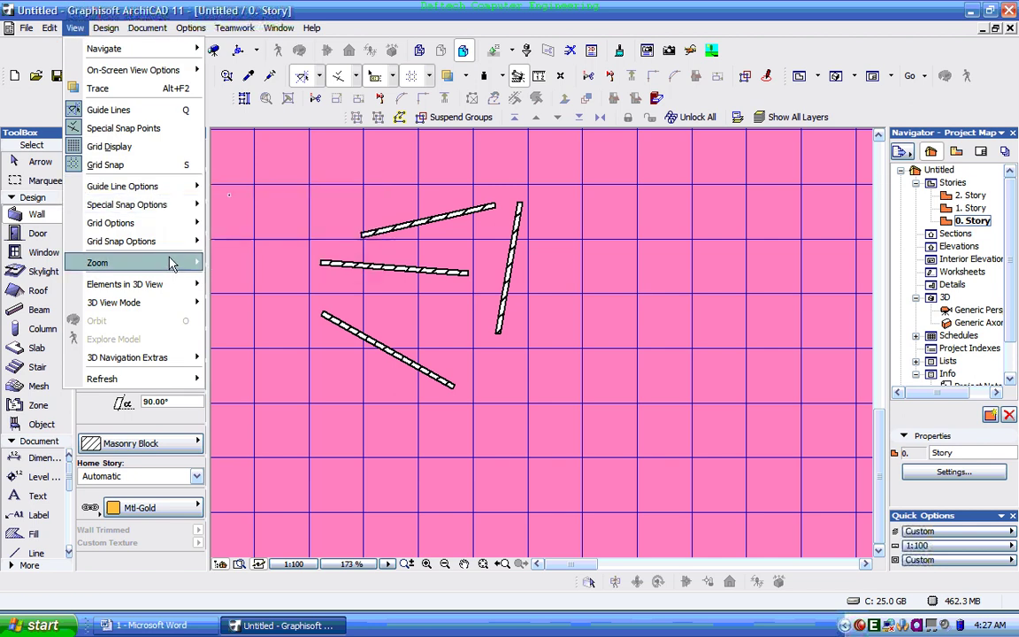
pyautogui.moveTo(170, 251)
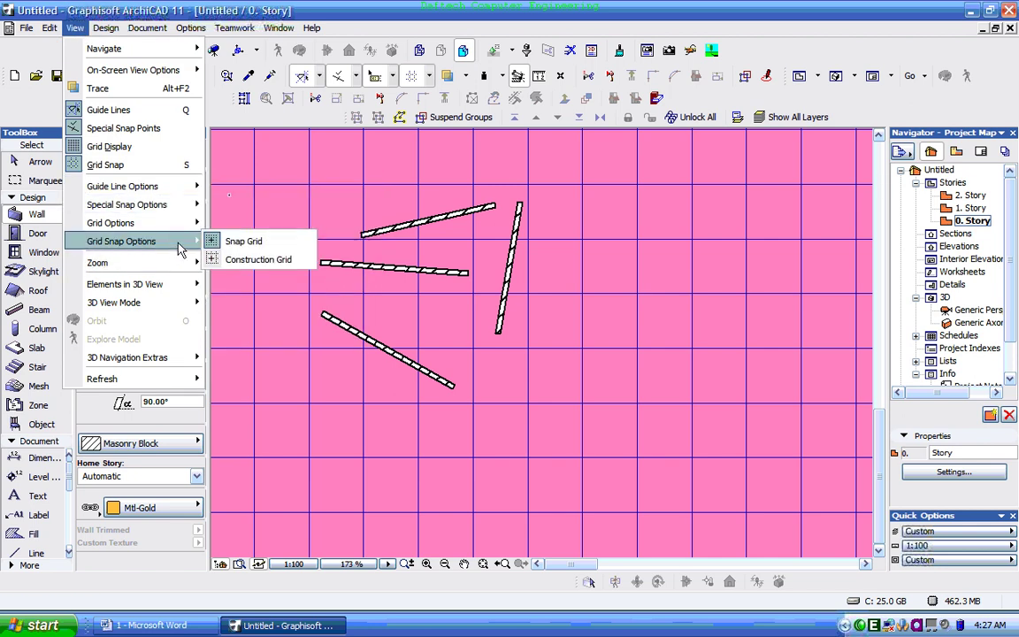
pyautogui.click(251, 265)
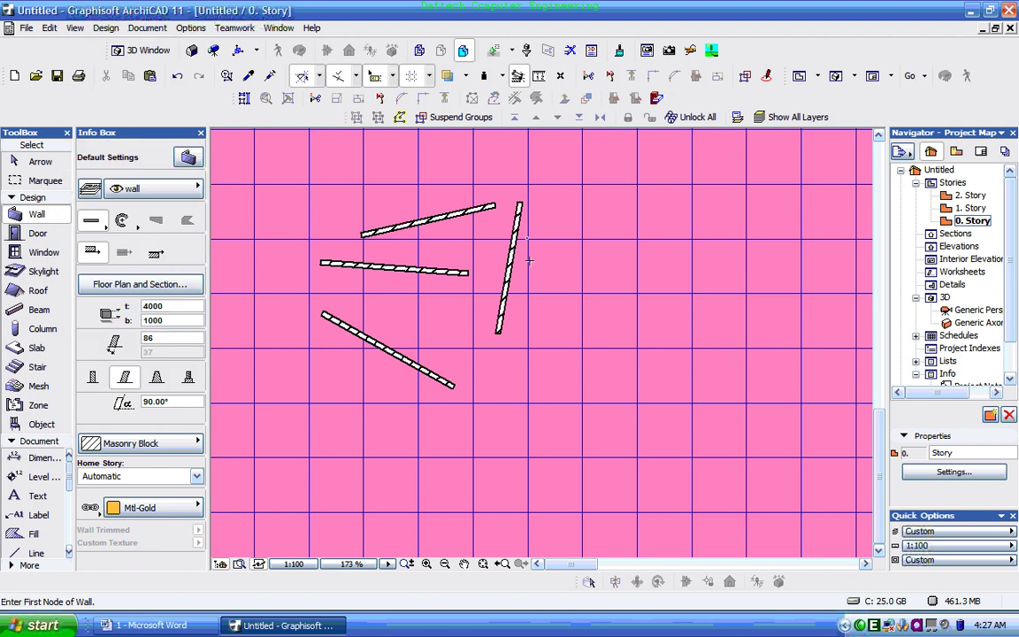
# Draw the outline's top, right-hand, diagonal and short leftward walls on grid points.
pyautogui.click(581, 239)
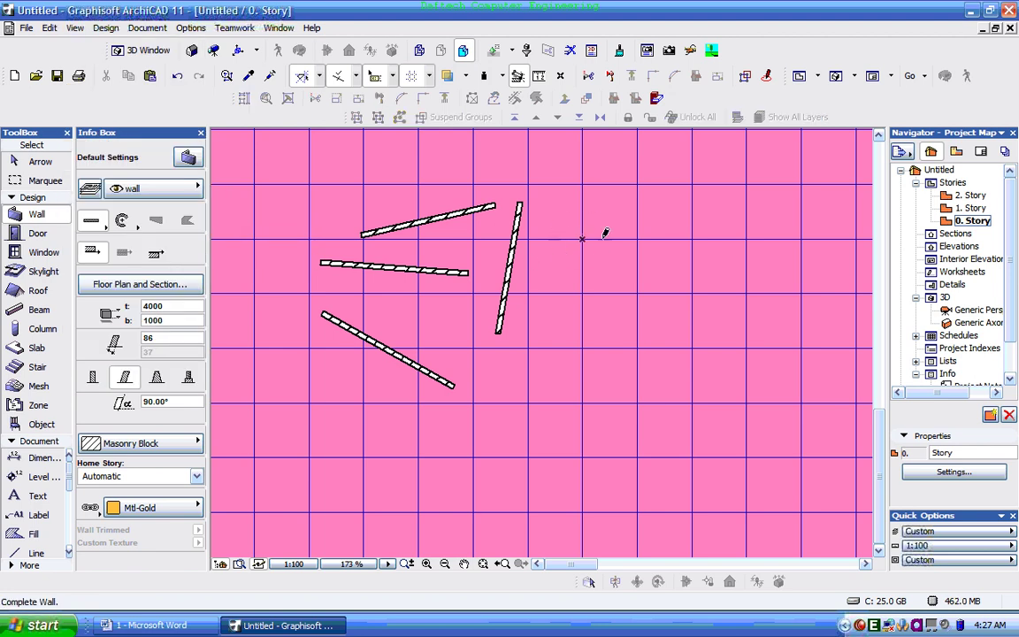
pyautogui.click(745, 237)
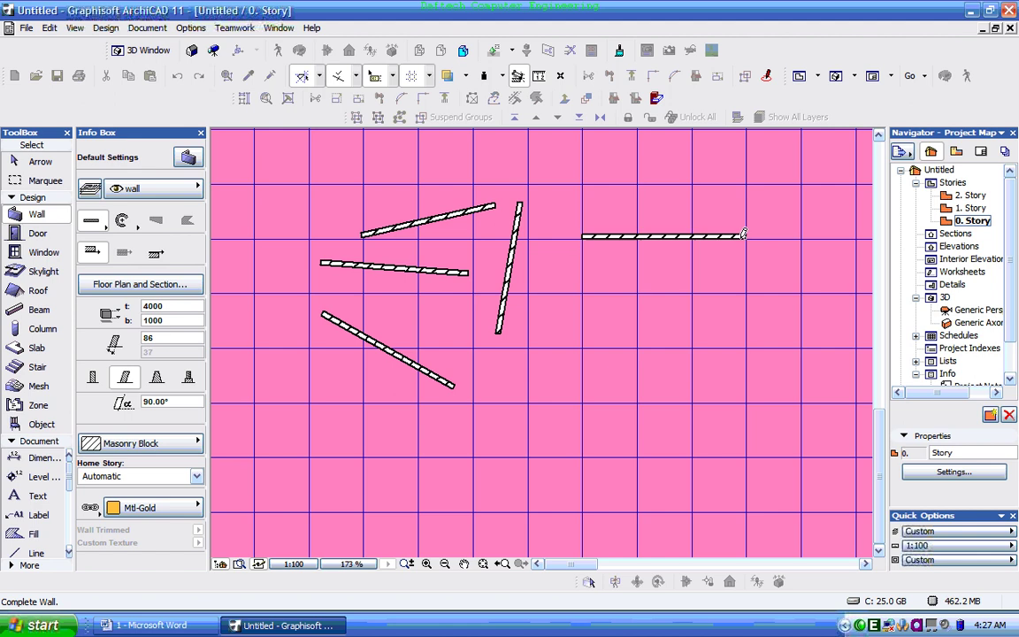
pyautogui.click(745, 237)
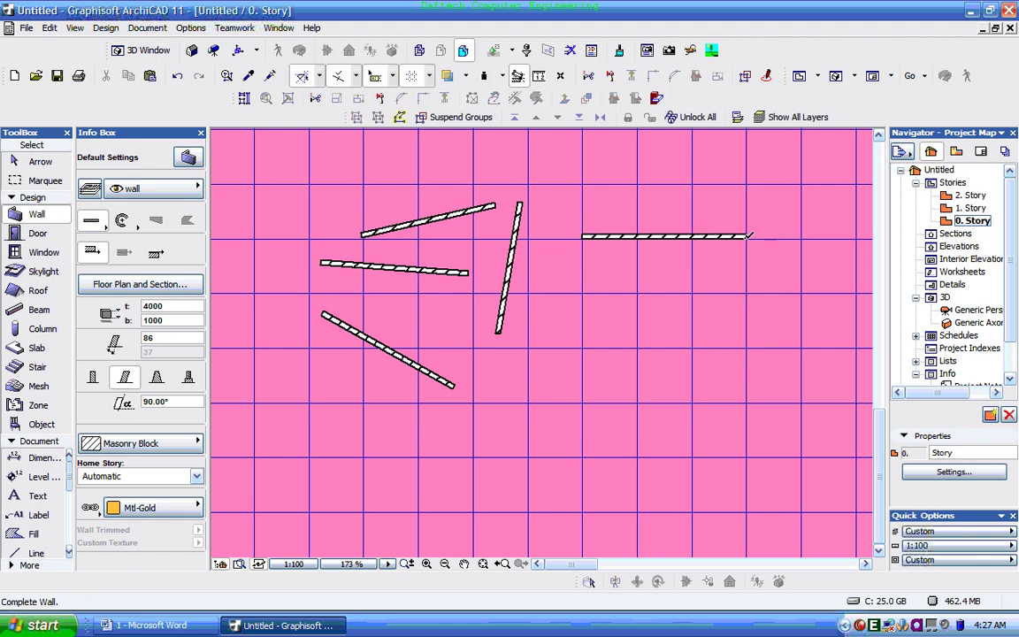
pyautogui.click(745, 346)
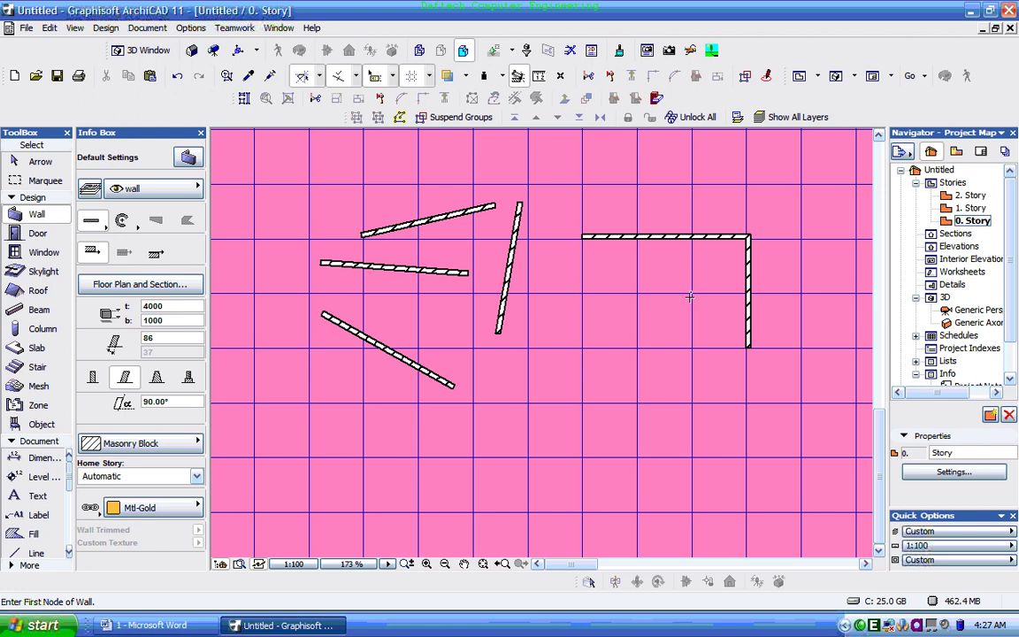
pyautogui.click(745, 346)
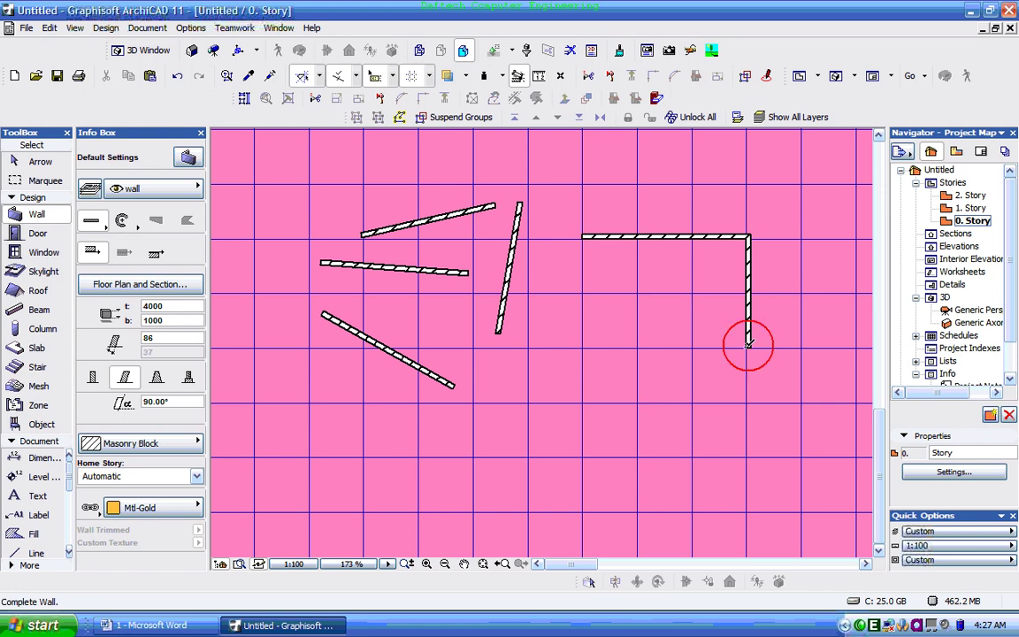
pyautogui.click(699, 294)
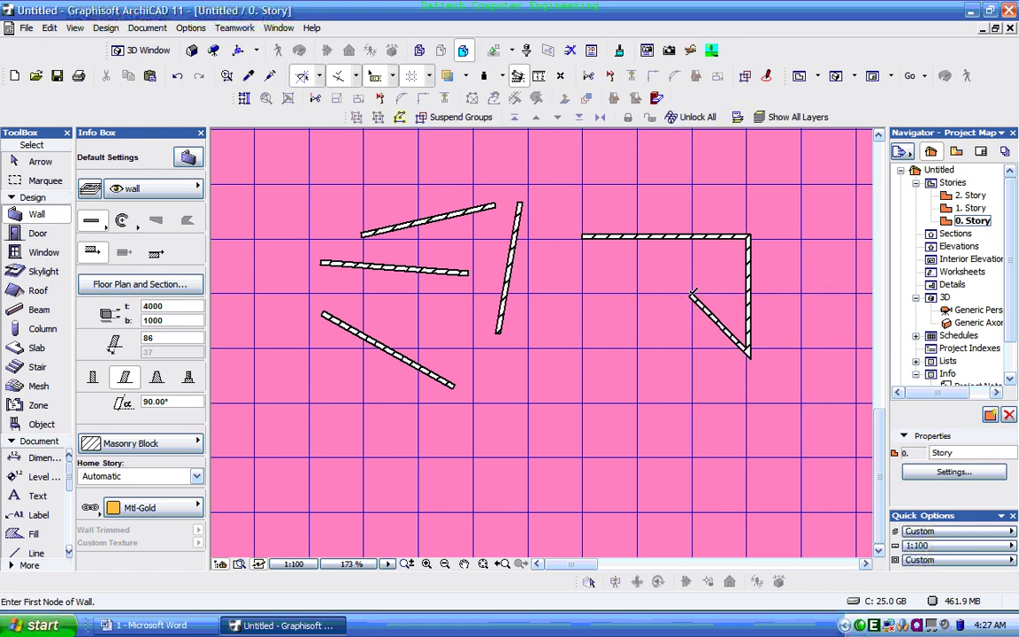
pyautogui.click(693, 296)
pyautogui.click(619, 292)
pyautogui.doubleClick(634, 294)
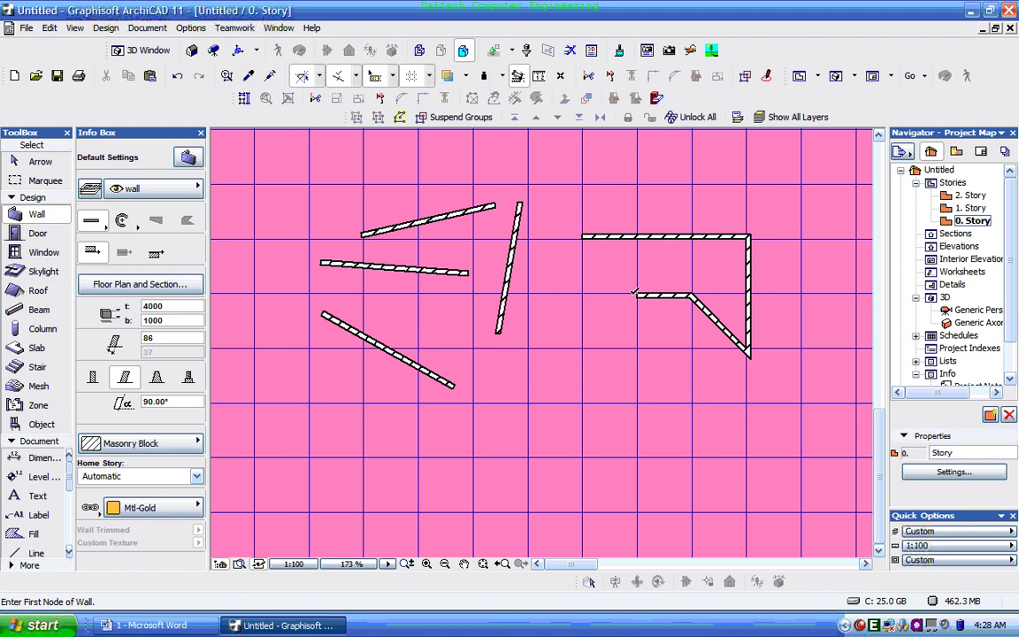
# Add the long vertical, bottom, left and closing walls to complete the outline.
pyautogui.click(639, 294)
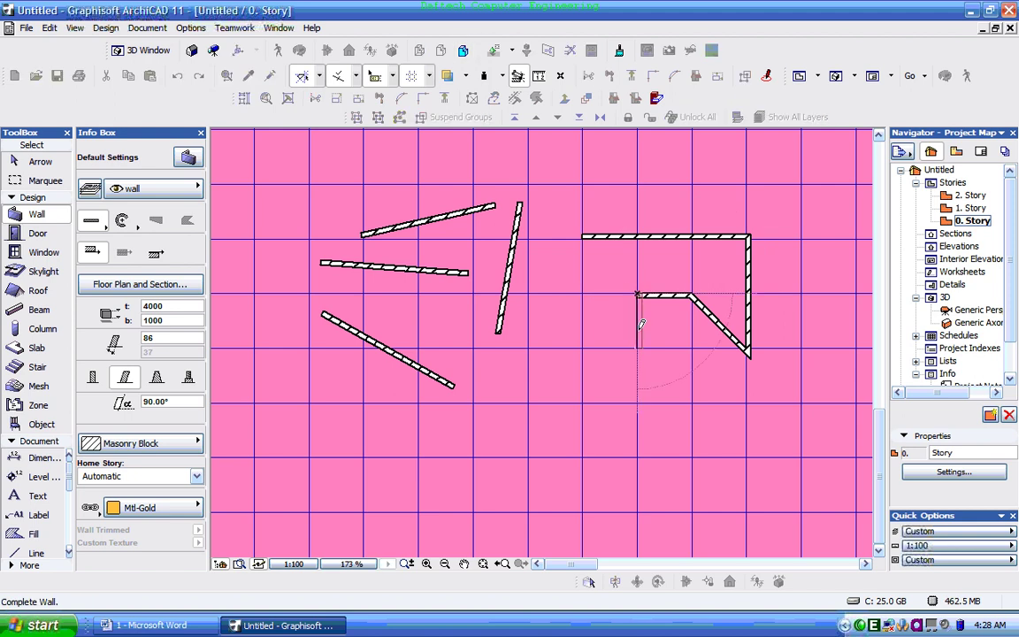
pyautogui.doubleClick(639, 456)
pyautogui.click(637, 456)
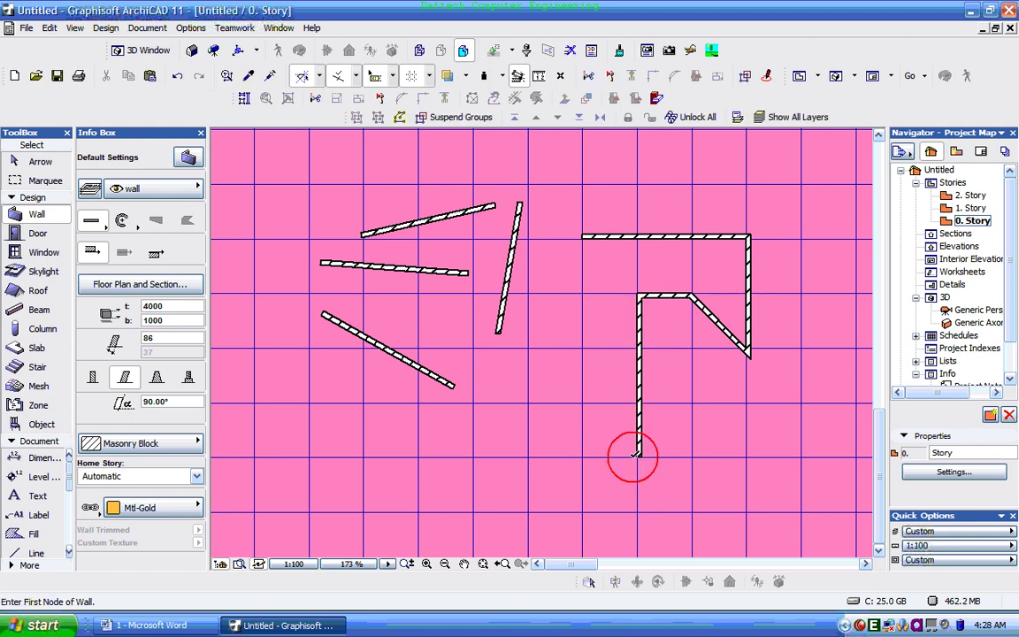
pyautogui.doubleClick(474, 459)
pyautogui.click(474, 458)
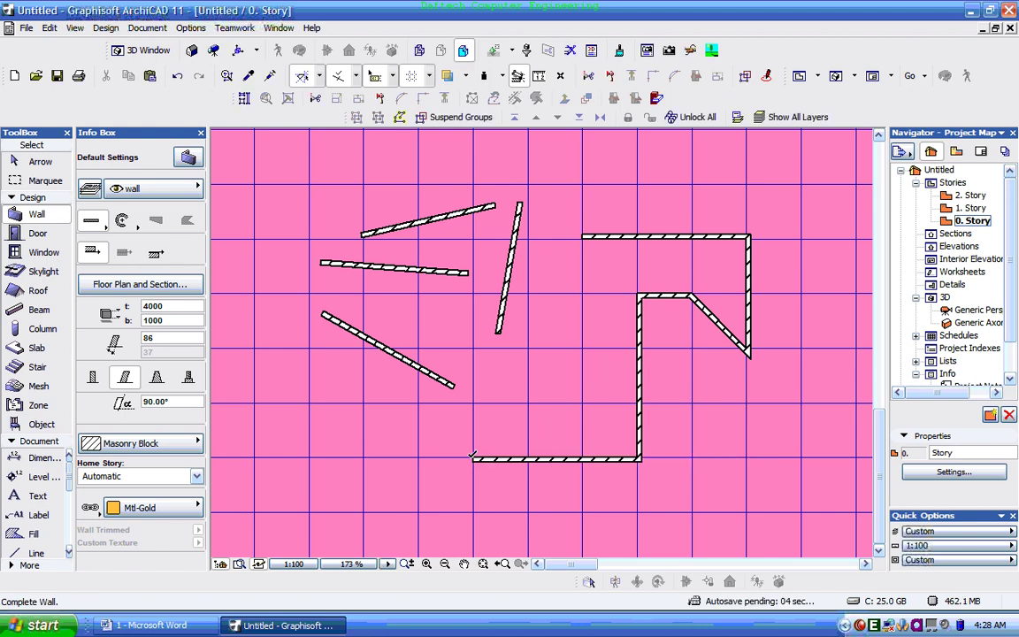
pyautogui.doubleClick(472, 240)
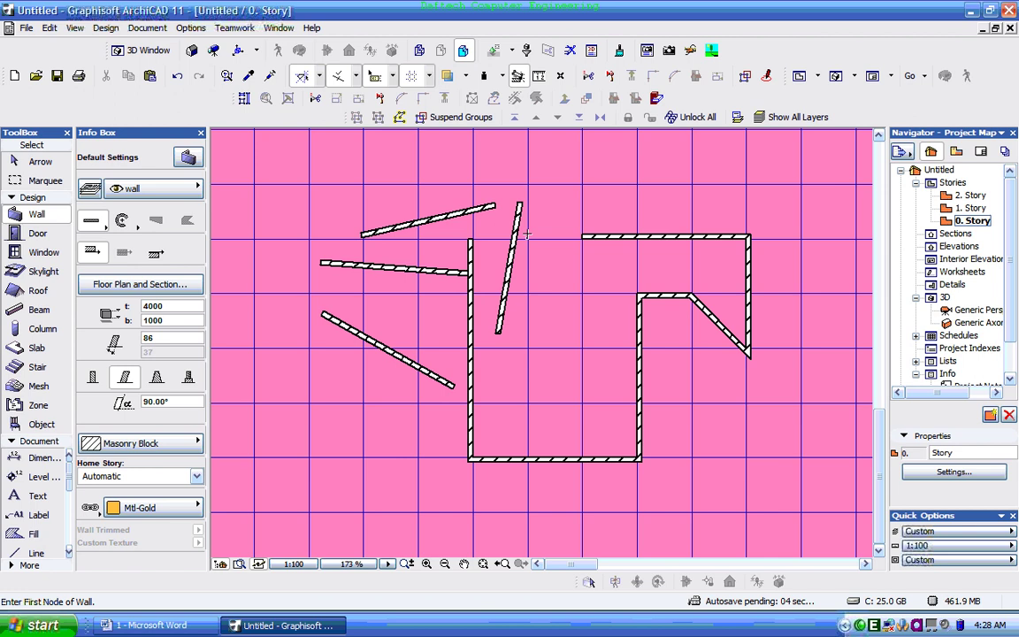
pyautogui.click(485, 231)
pyautogui.doubleClick(577, 230)
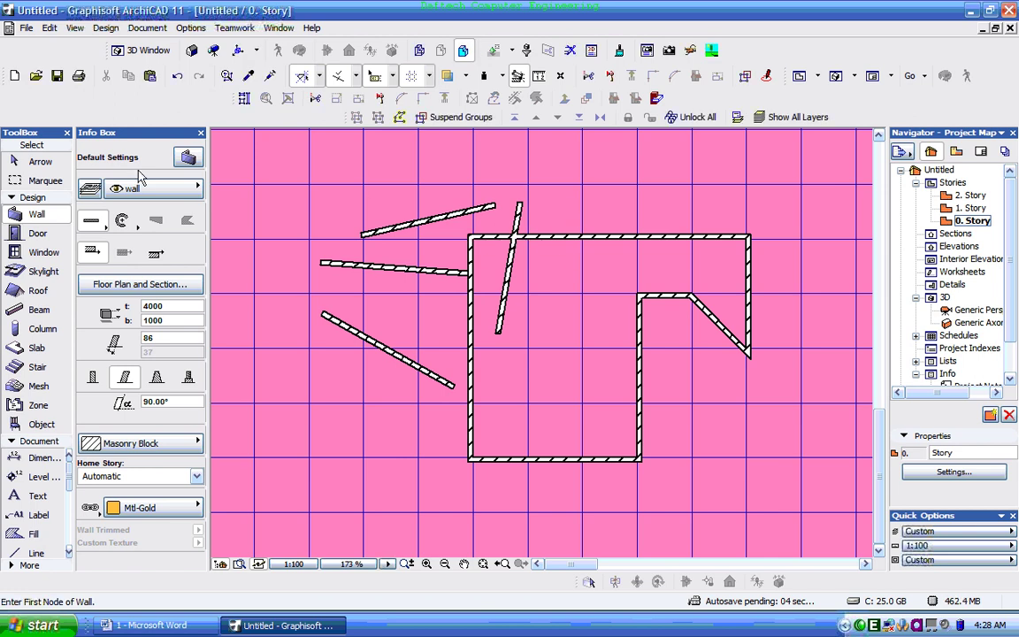
pyautogui.click(52, 167)
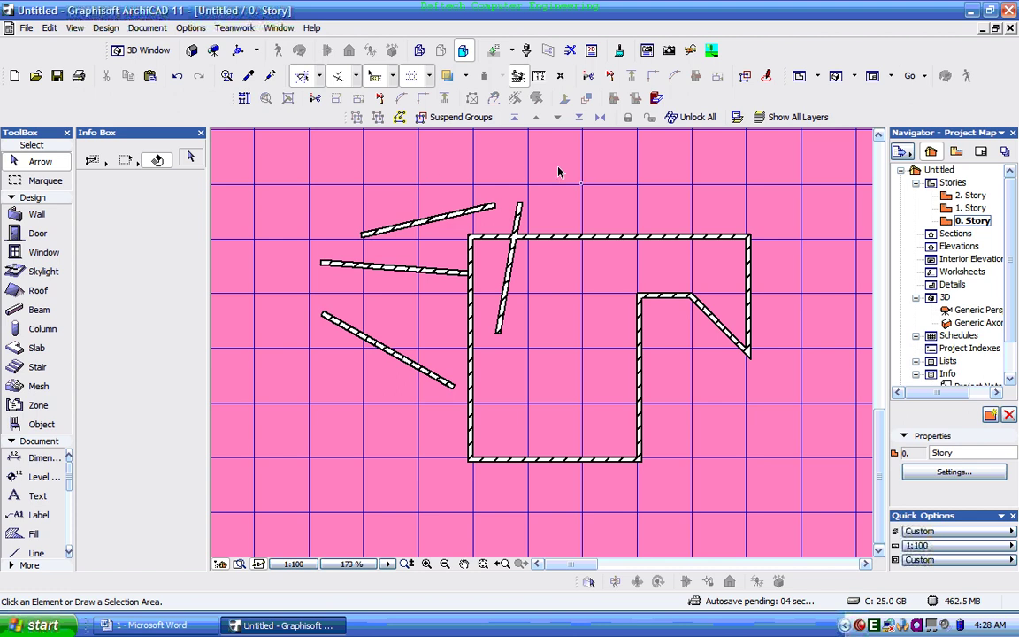
# Turn on Snap Grid from the View menu's Grid Snap Options.
pyautogui.click(78, 28)
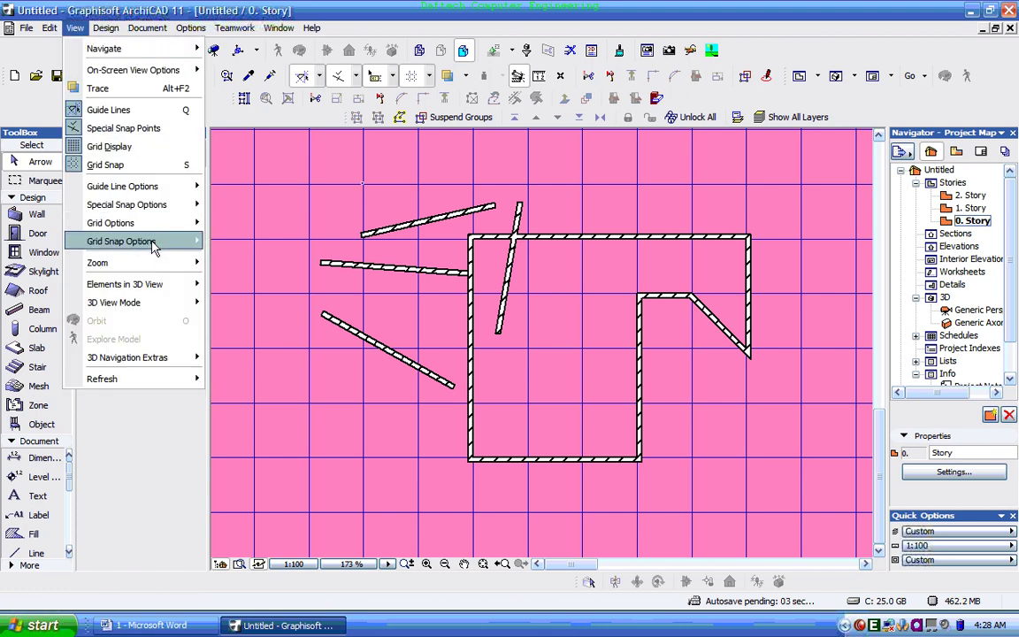
pyautogui.moveTo(152, 244)
pyautogui.click(244, 241)
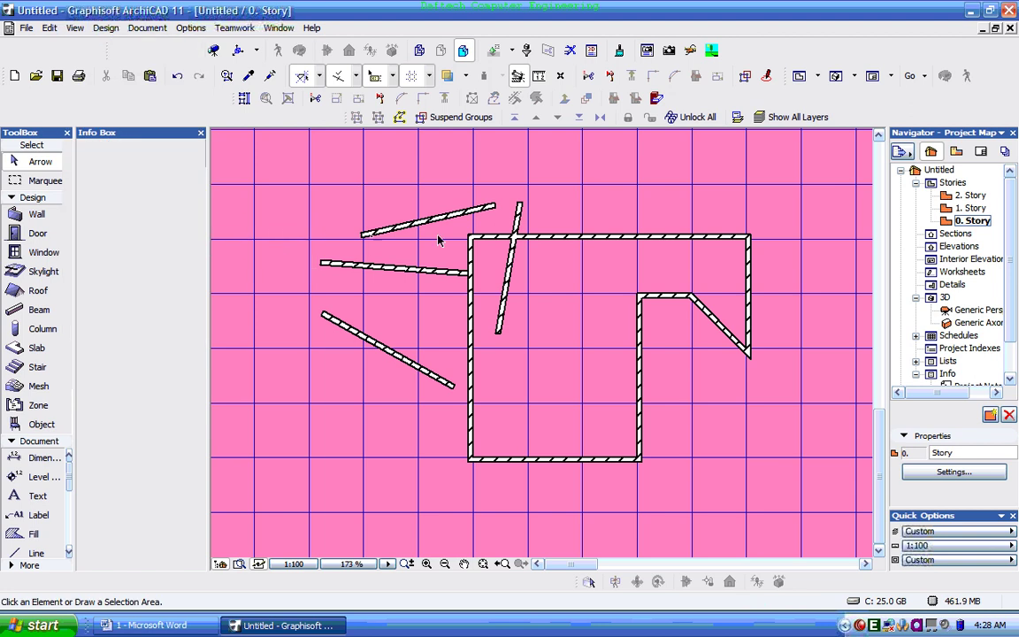
# Box-select and delete the two upper loose walls, then the two remaining loose walls.
pyautogui.click(571, 152)
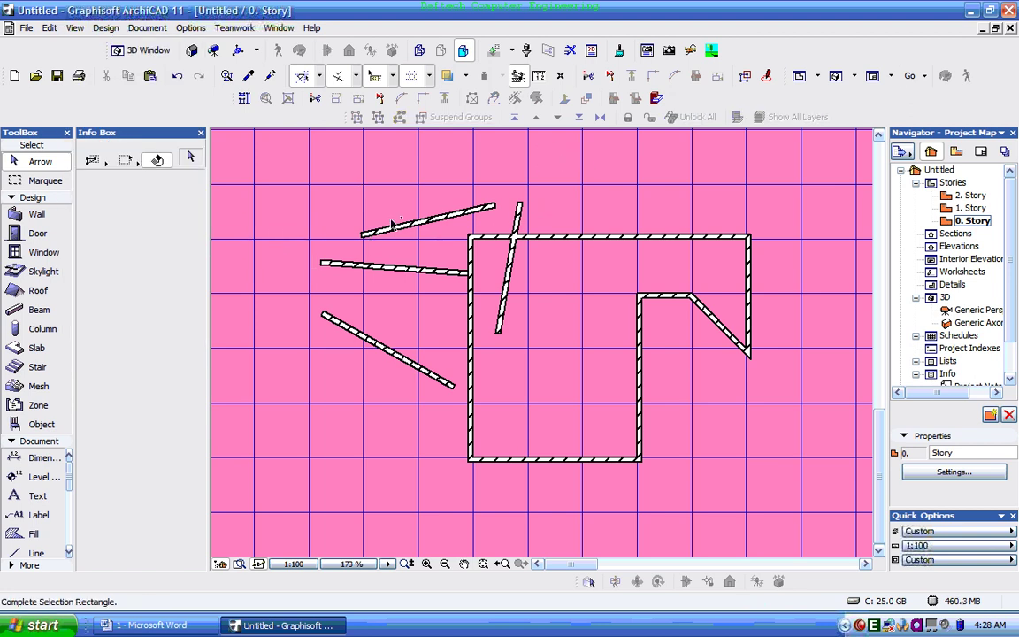
pyautogui.click(352, 231)
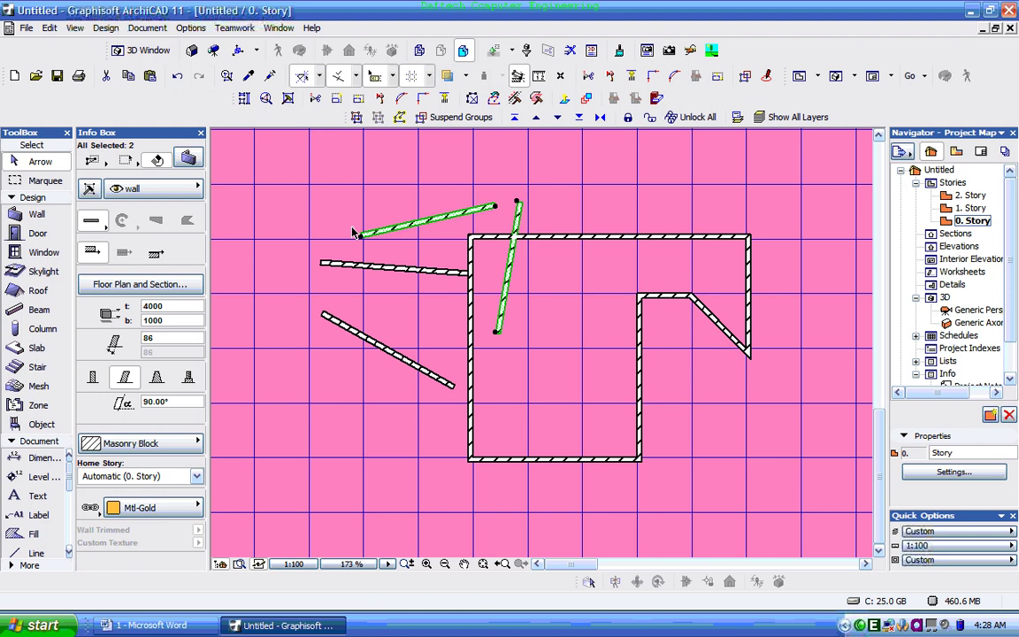
pyautogui.press('Delete')
pyautogui.click(394, 216)
pyautogui.click(326, 364)
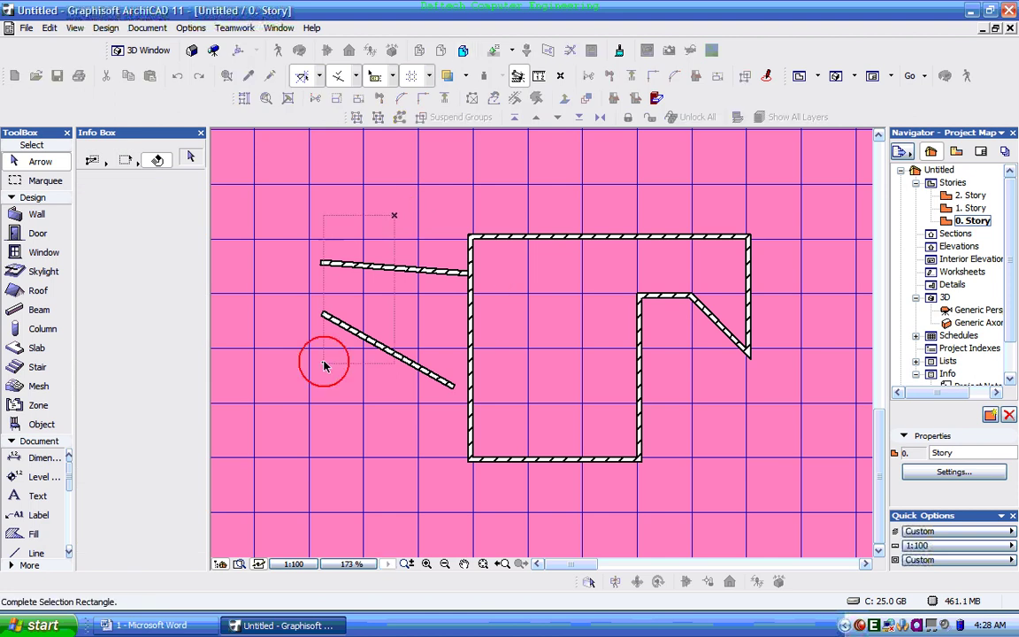
pyautogui.press('Delete')
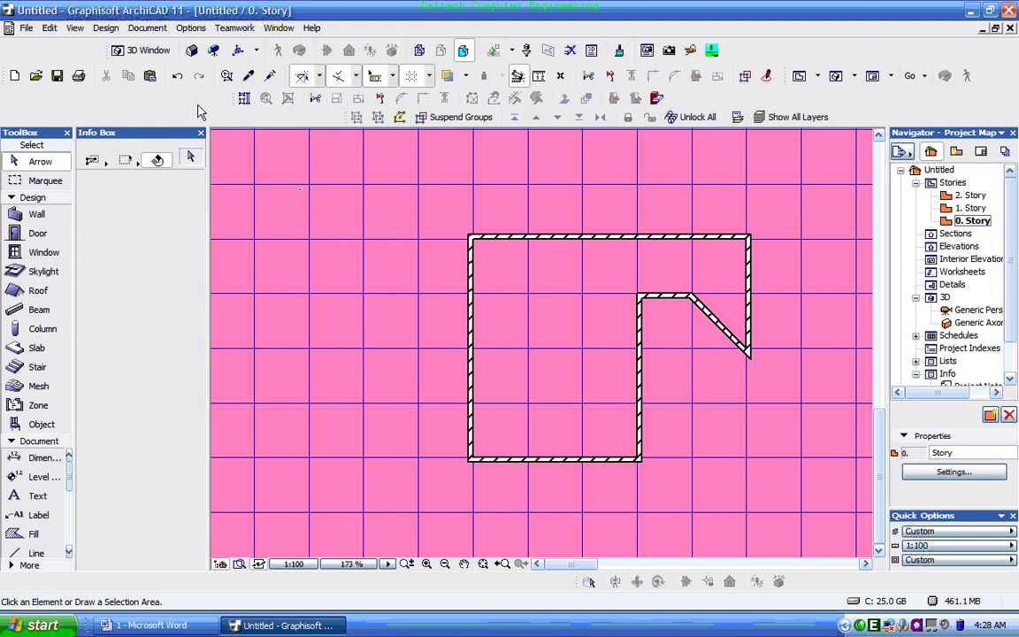
# Browse the View menu's grid options, then close it without changing anything.
pyautogui.click(76, 28)
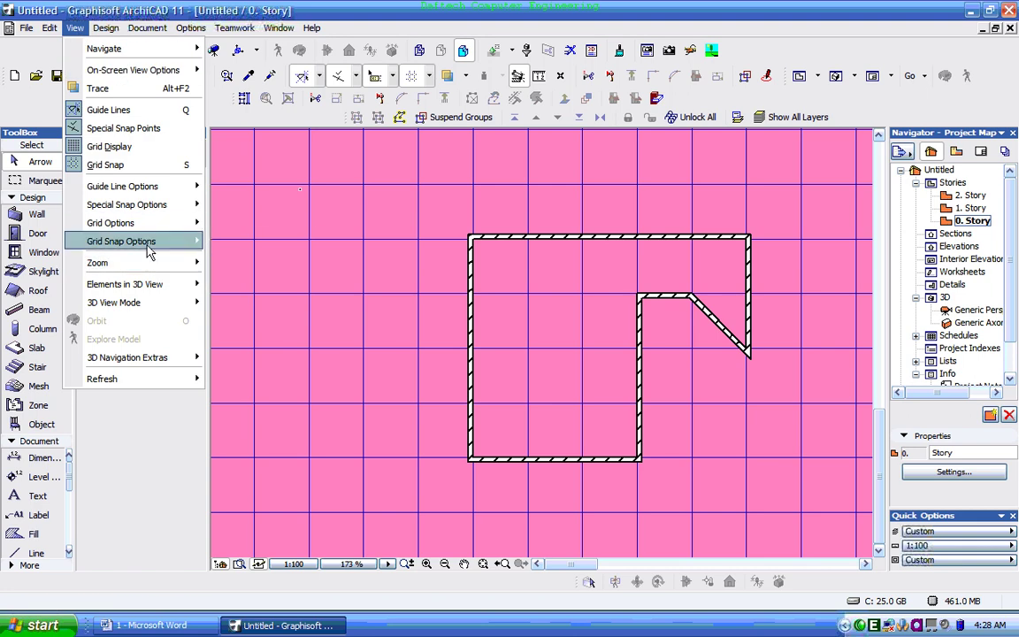
pyautogui.moveTo(149, 251)
pyautogui.moveTo(131, 230)
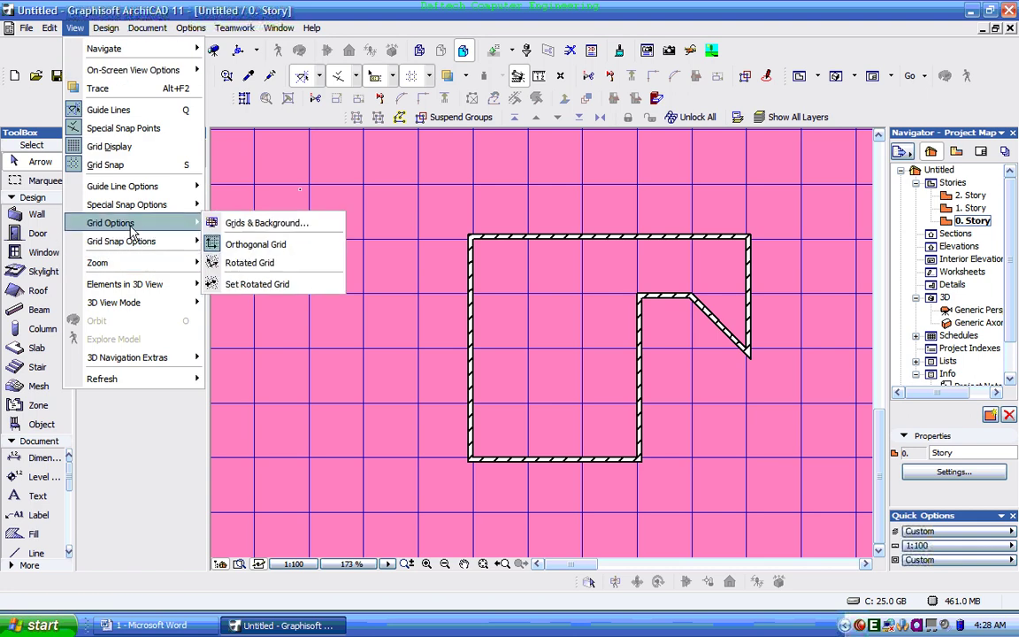
pyautogui.moveTo(155, 215)
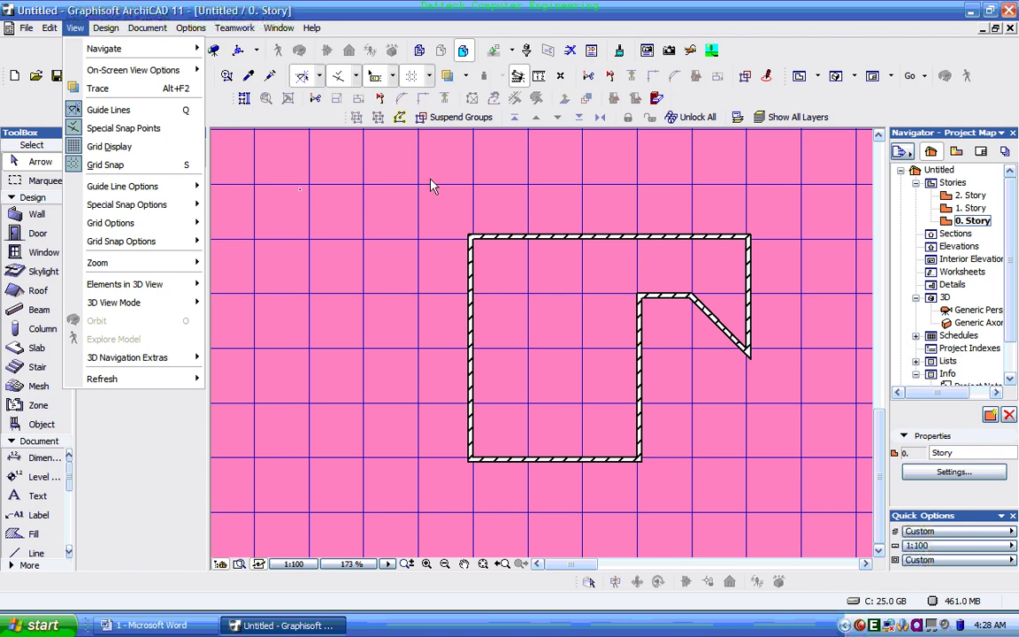
pyautogui.click(520, 184)
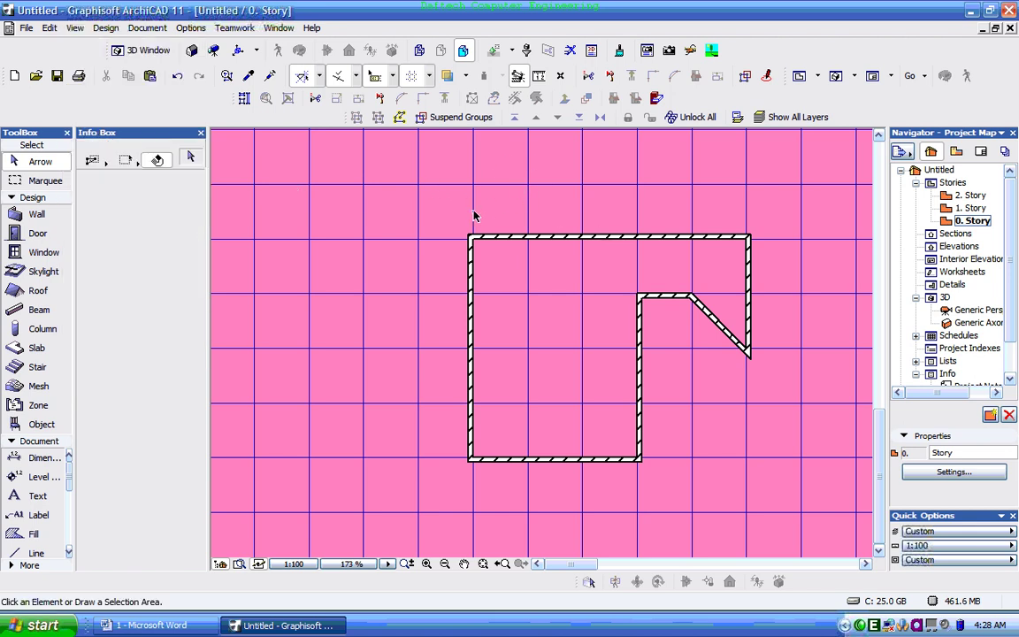
# Zoom out until the wall outline sits within a wider stretch of the blue grid.
pyautogui.scroll(-4, 525, 191)
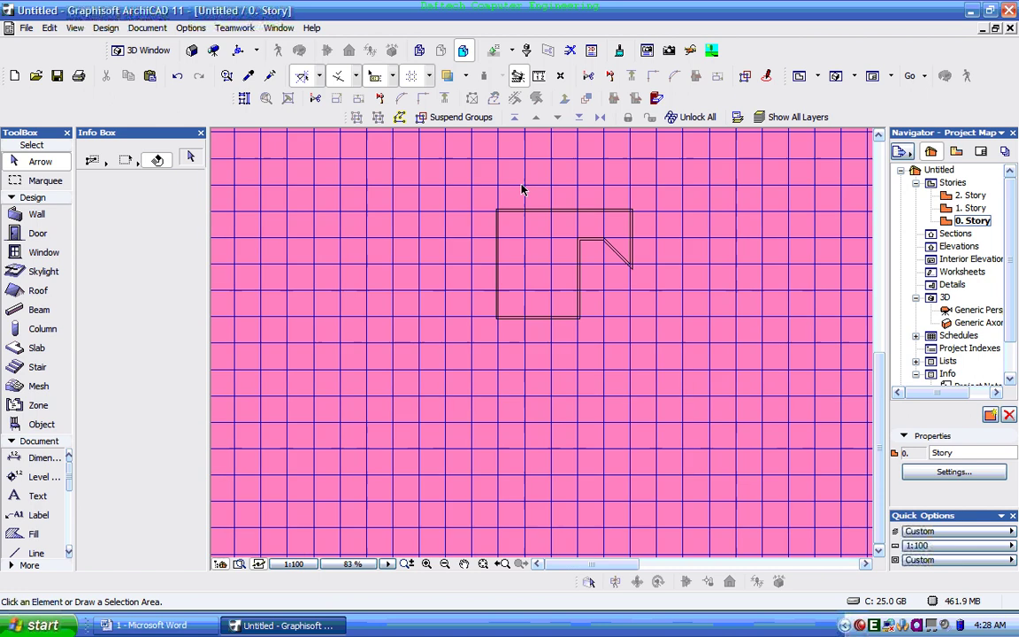
pyautogui.scroll(3, 522, 194)
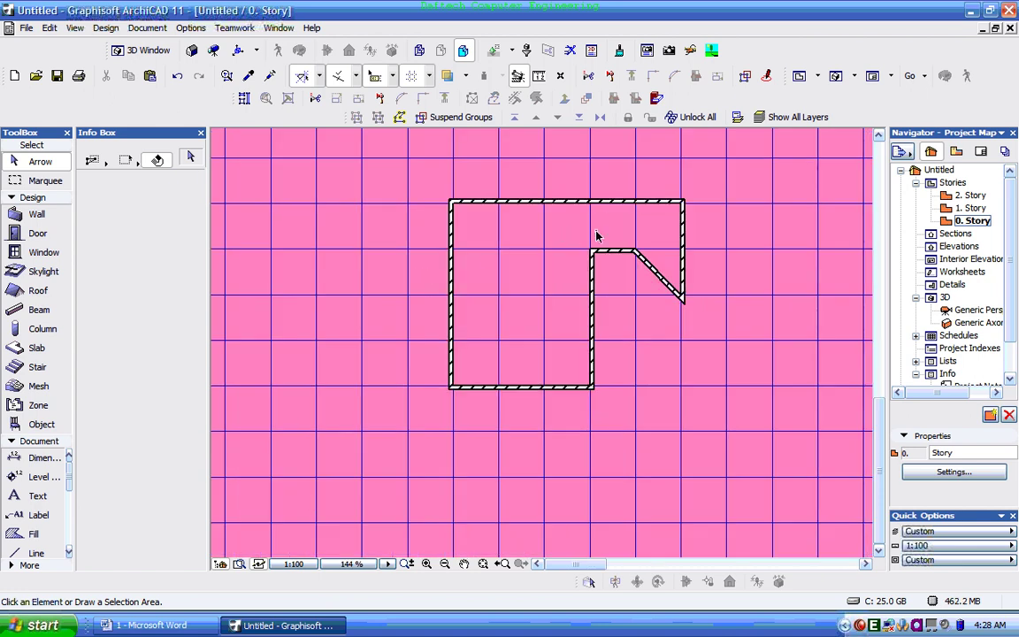
pyautogui.scroll(-3, 505, 271)
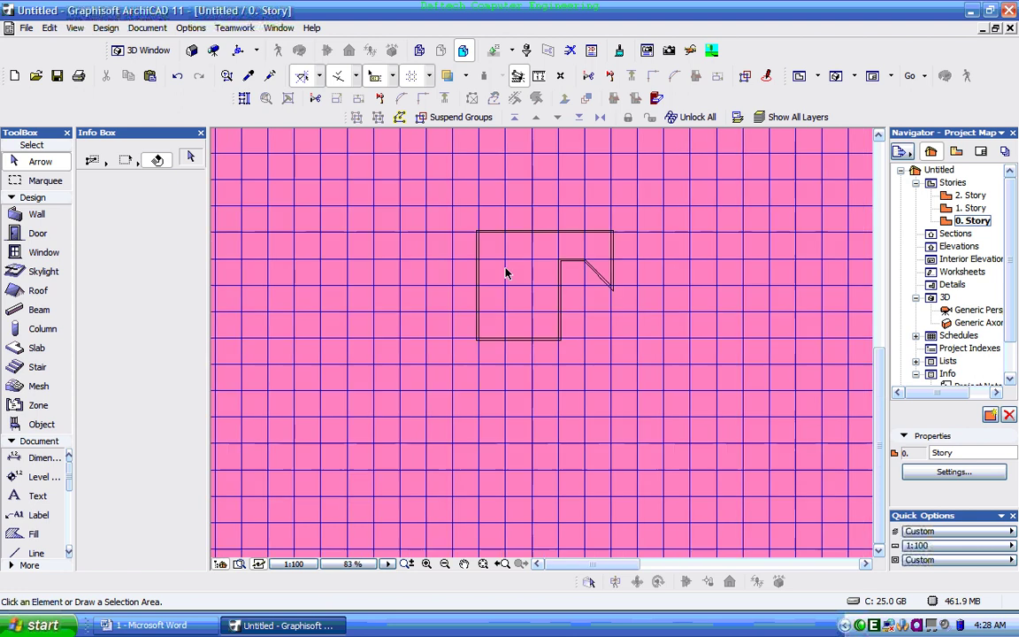